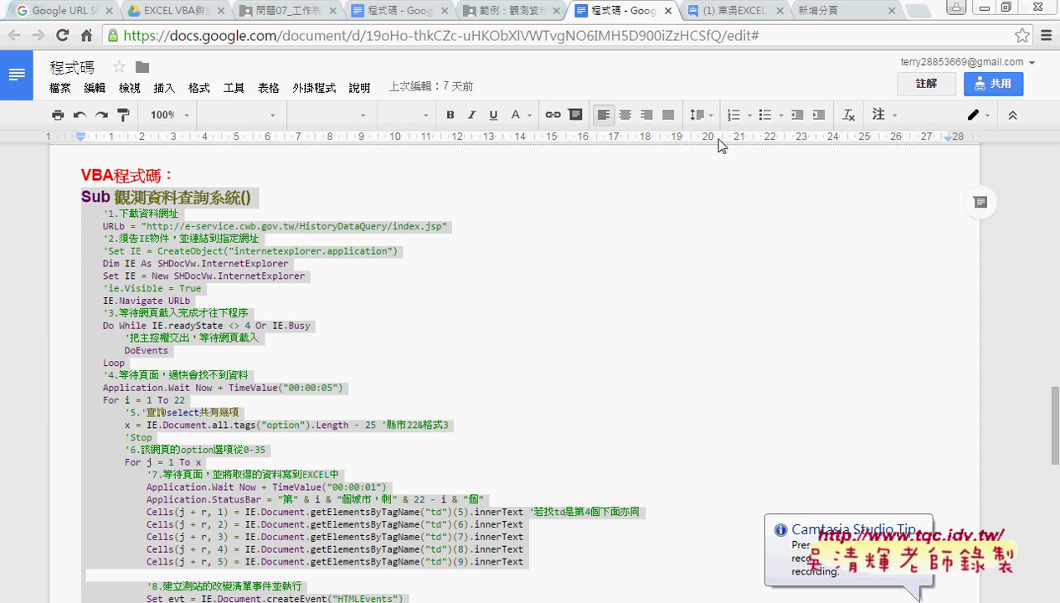
Step: Switch to the Excel VBA course forum and scroll through its 13 listed topics
{"action": "left_click", "coordinate": [733, 12]}
{"action": "scroll", "coordinate": [662, 320], "scroll_direction": "down", "scroll_amount": 3}
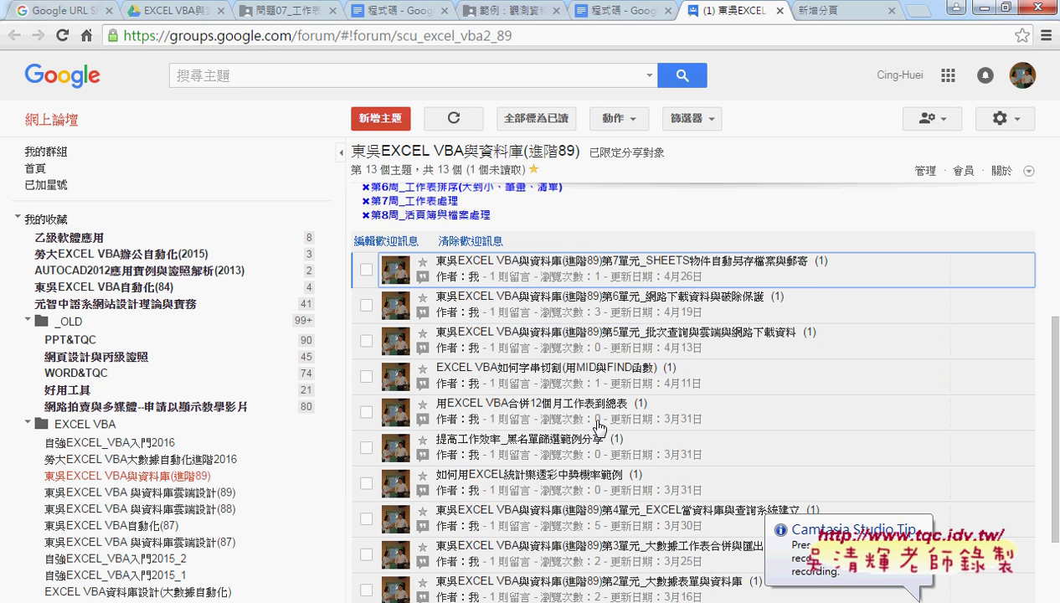
{"action": "scroll", "coordinate": [597, 427], "scroll_direction": "down", "scroll_amount": 2}
{"action": "scroll", "coordinate": [599, 431], "scroll_direction": "up", "scroll_amount": 3}
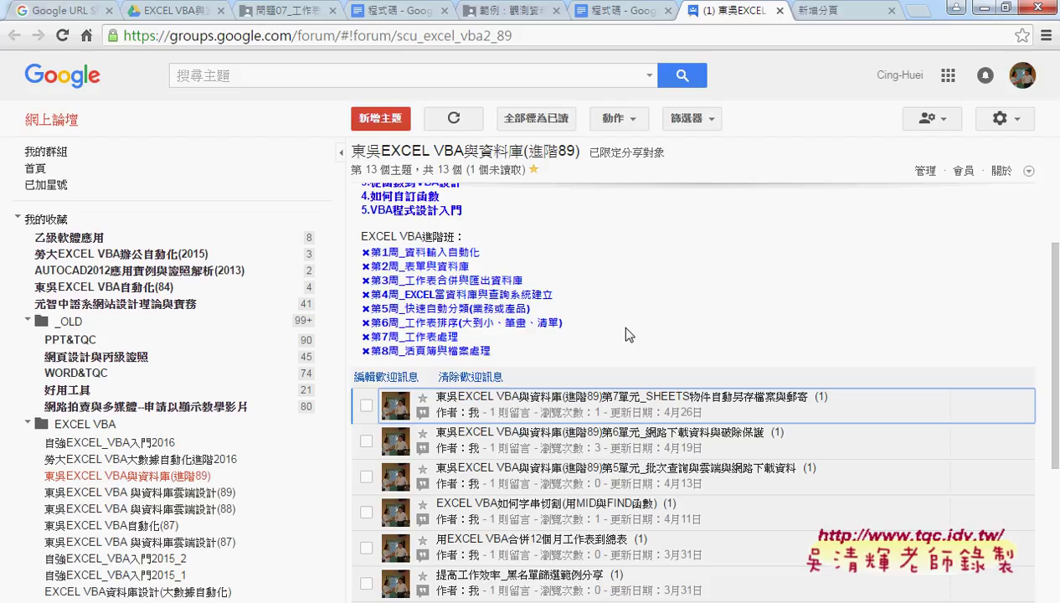
{"action": "scroll", "coordinate": [627, 333], "scroll_direction": "down", "scroll_amount": 3}
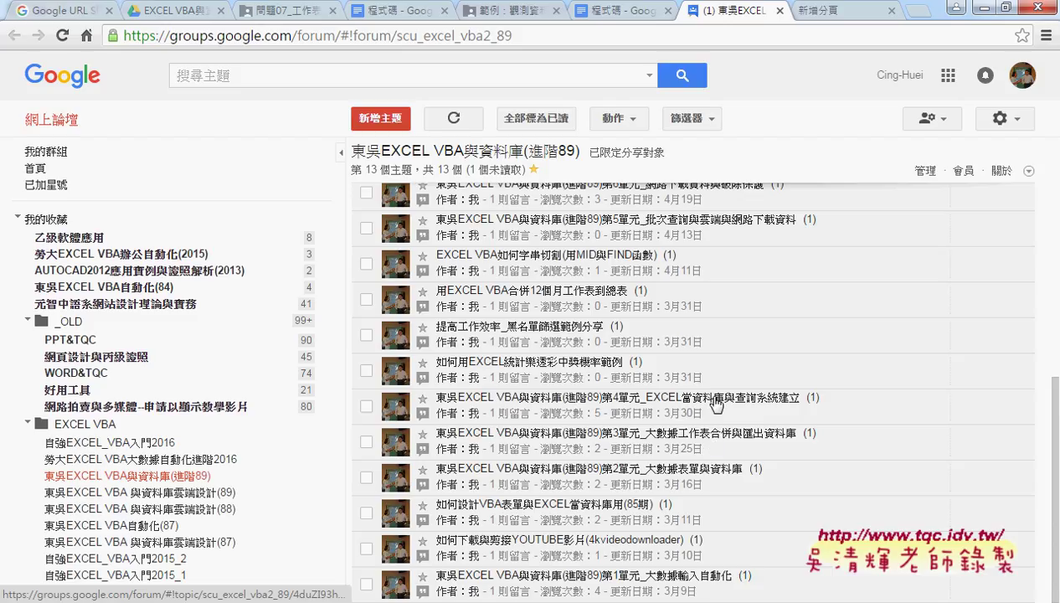
{"action": "scroll", "coordinate": [716, 406], "scroll_direction": "up", "scroll_amount": 4}
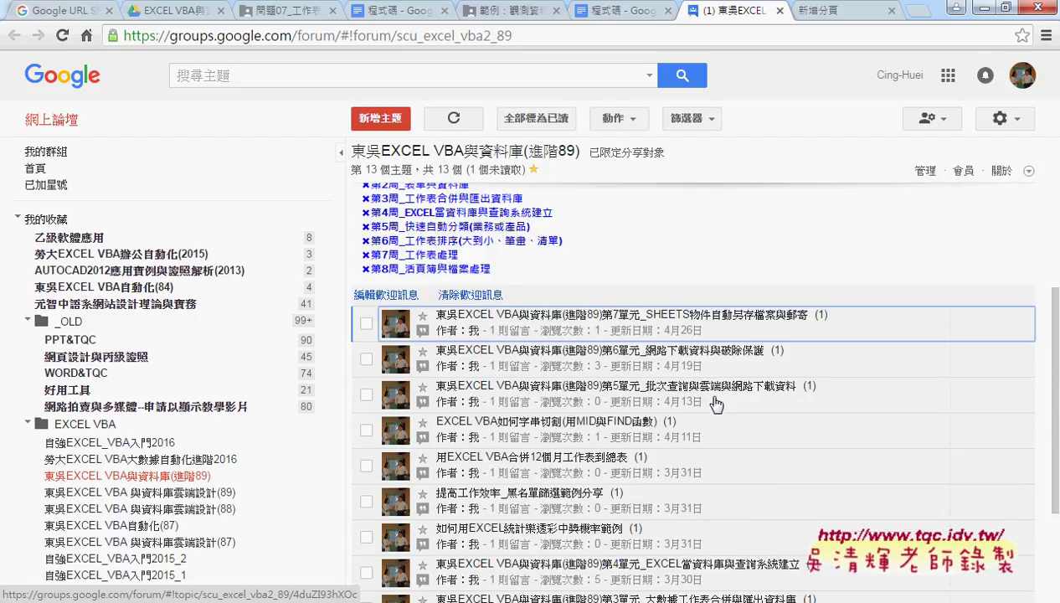
Step: Highlight the weekly lesson links in the course-outline welcome message
{"action": "left_click_drag", "start_coordinate": [493, 434], "coordinate": [351, 332]}
{"action": "left_click", "coordinate": [679, 386]}
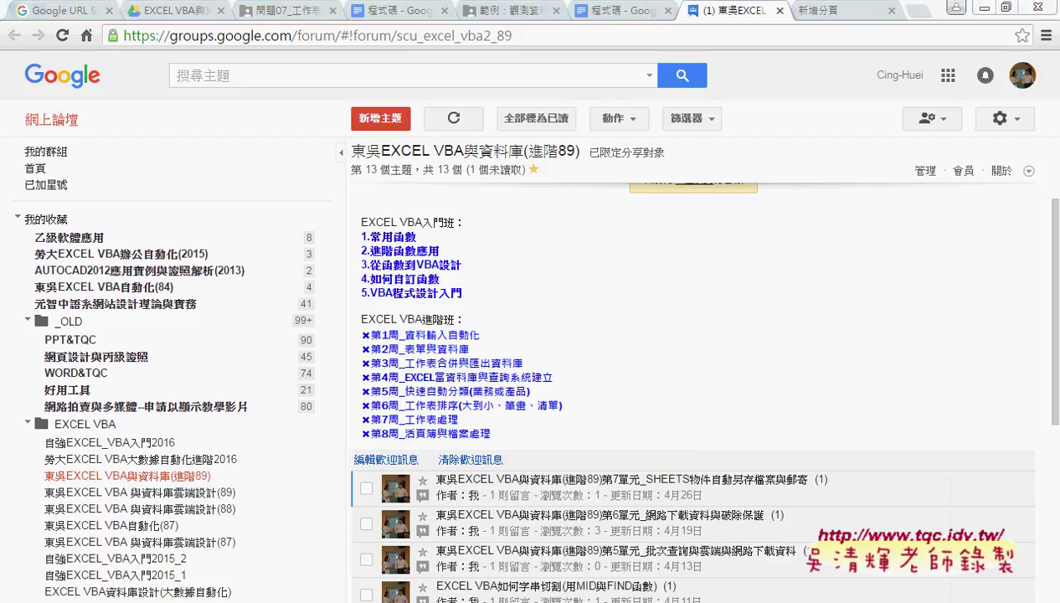
{"action": "mouse_move", "coordinate": [228, 602]}
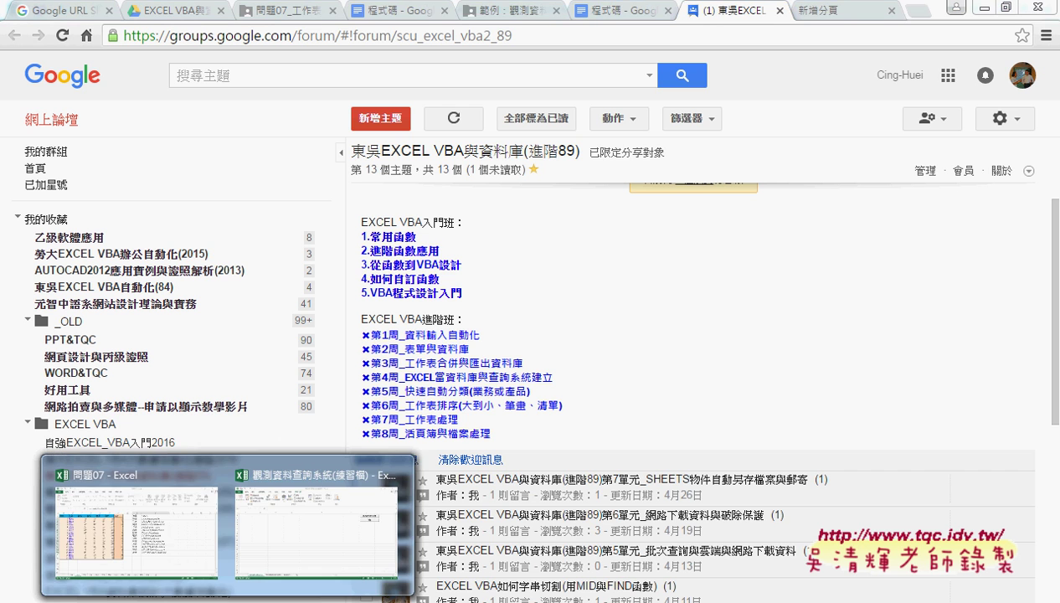
{"action": "left_click", "coordinate": [161, 540]}
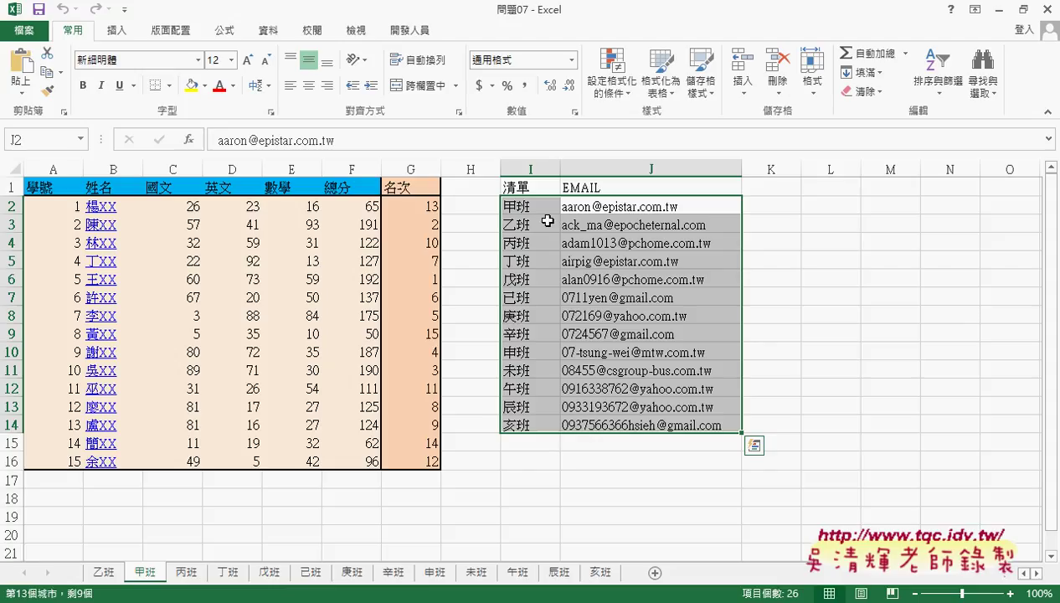
{"action": "left_click_drag", "start_coordinate": [527, 208], "coordinate": [630, 428]}
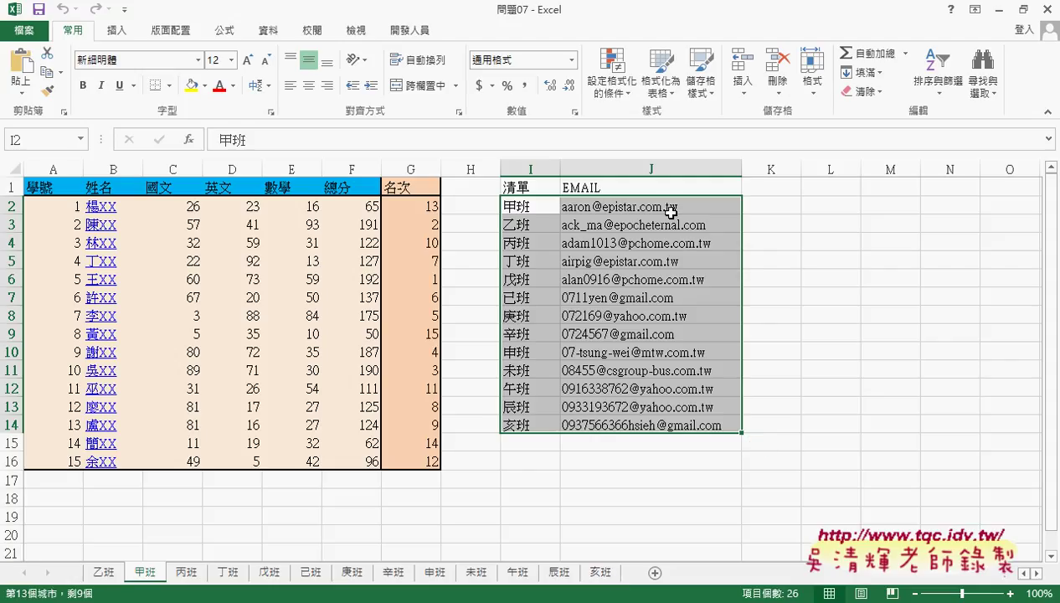
{"action": "left_click_drag", "start_coordinate": [670, 212], "coordinate": [672, 426]}
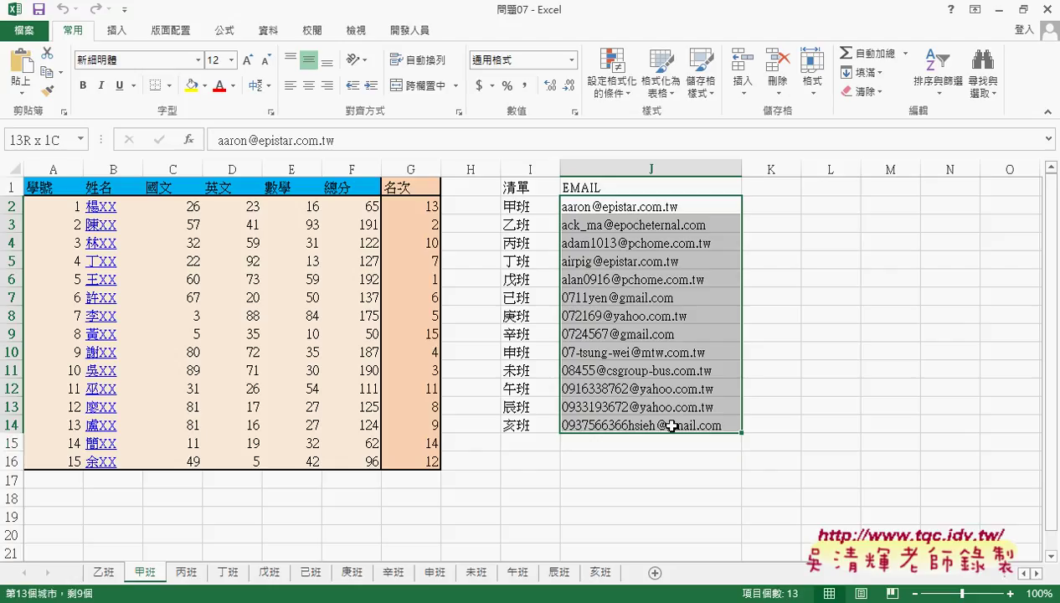
{"action": "left_click", "coordinate": [557, 207]}
{"action": "left_click", "coordinate": [564, 207]}
{"action": "left_click", "coordinate": [554, 225]}
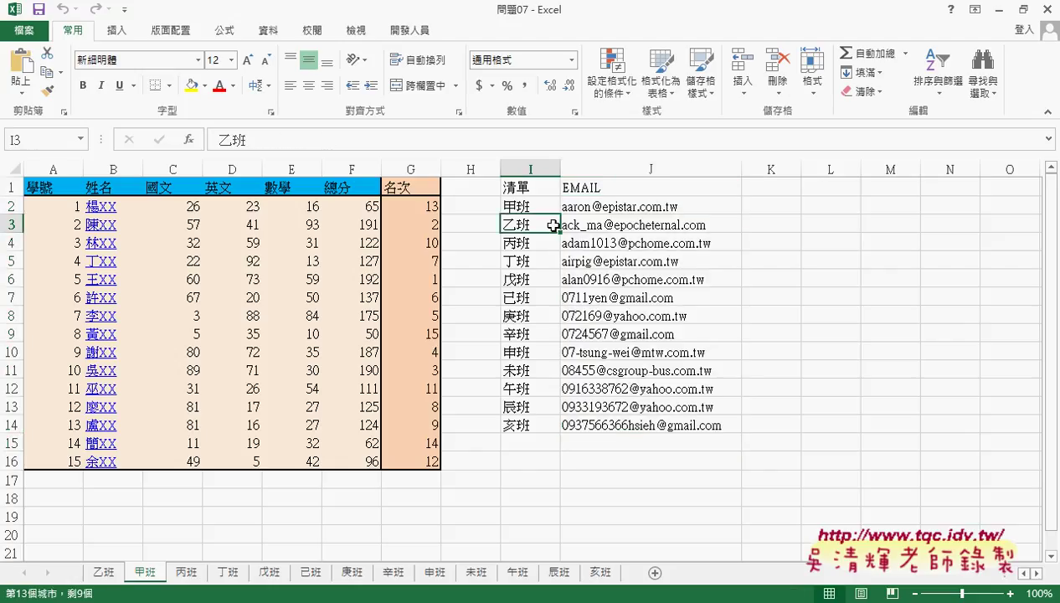
{"action": "left_click", "coordinate": [563, 224]}
{"action": "left_click", "coordinate": [555, 243]}
{"action": "left_click", "coordinate": [582, 242]}
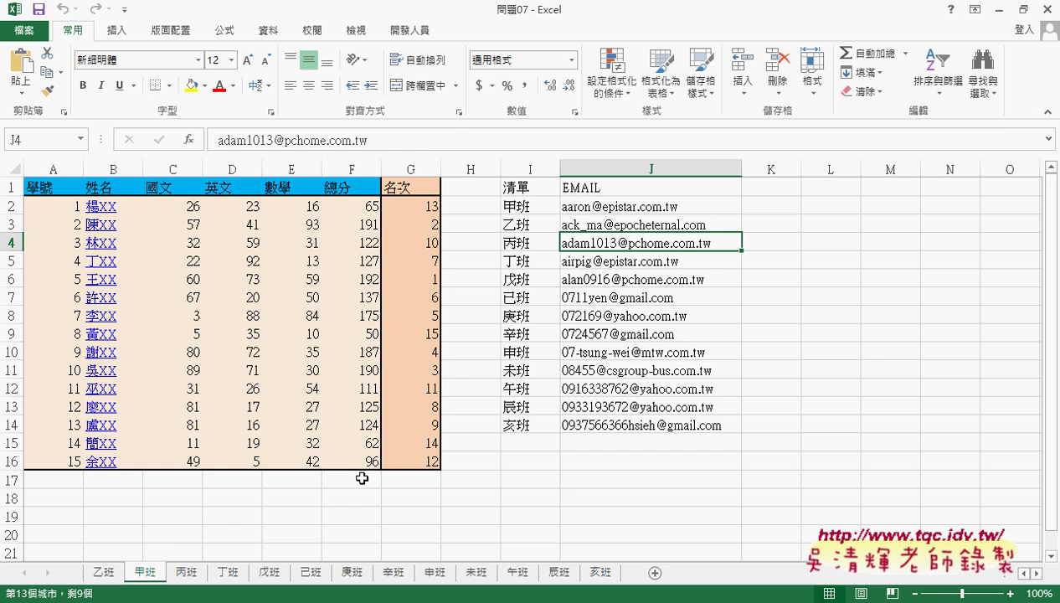
{"action": "key", "text": "alt+Tab"}
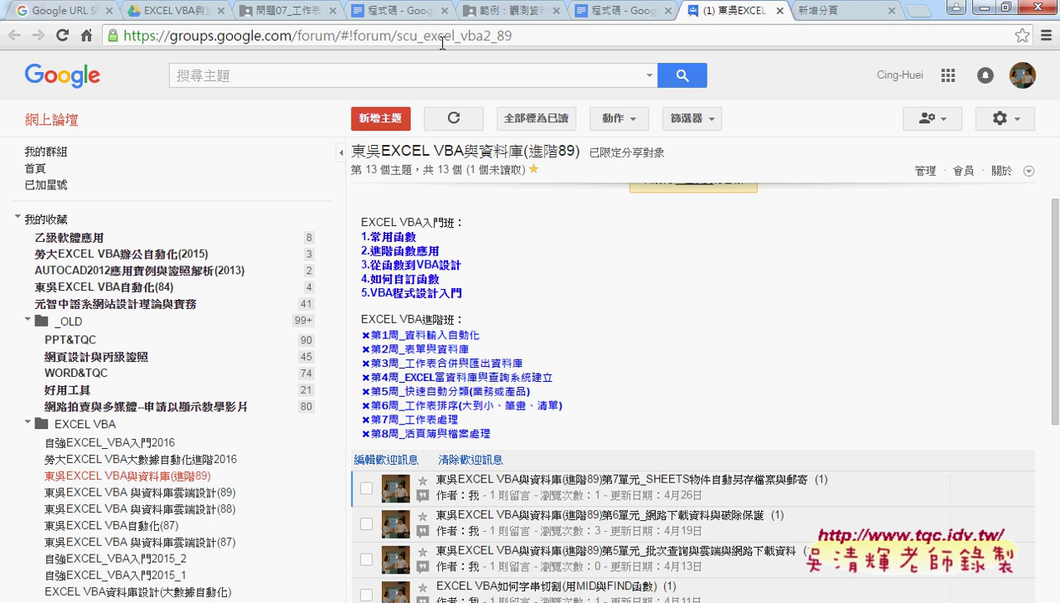
Step: In the 問題07_工作表相關 Drive folder, mark the 程式碼 file and open it
{"action": "left_click", "coordinate": [286, 11]}
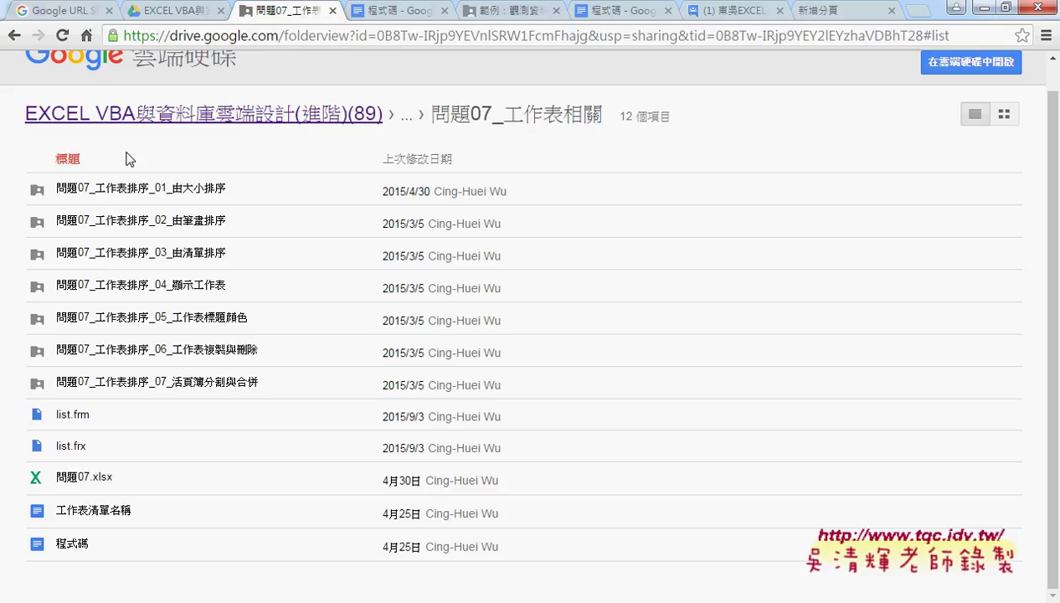
{"action": "left_click_drag", "start_coordinate": [602, 113], "coordinate": [424, 117]}
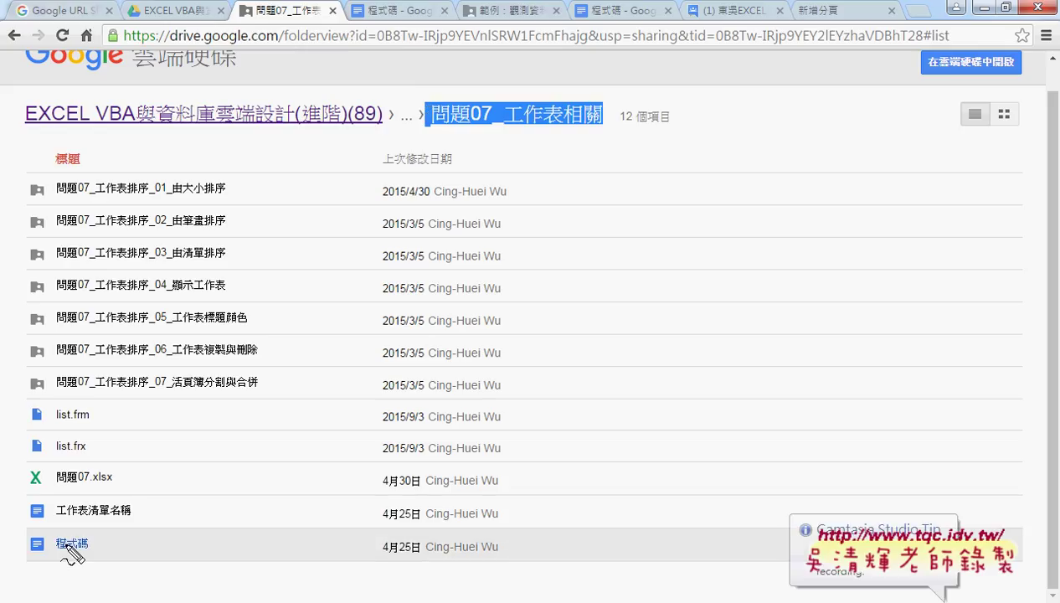
{"action": "mouse_move", "coordinate": [90, 561]}
{"action": "left_mouse_down"}
{"action": "mouse_move", "coordinate": [15, 566]}
{"action": "mouse_move", "coordinate": [104, 553]}
{"action": "left_mouse_up"}
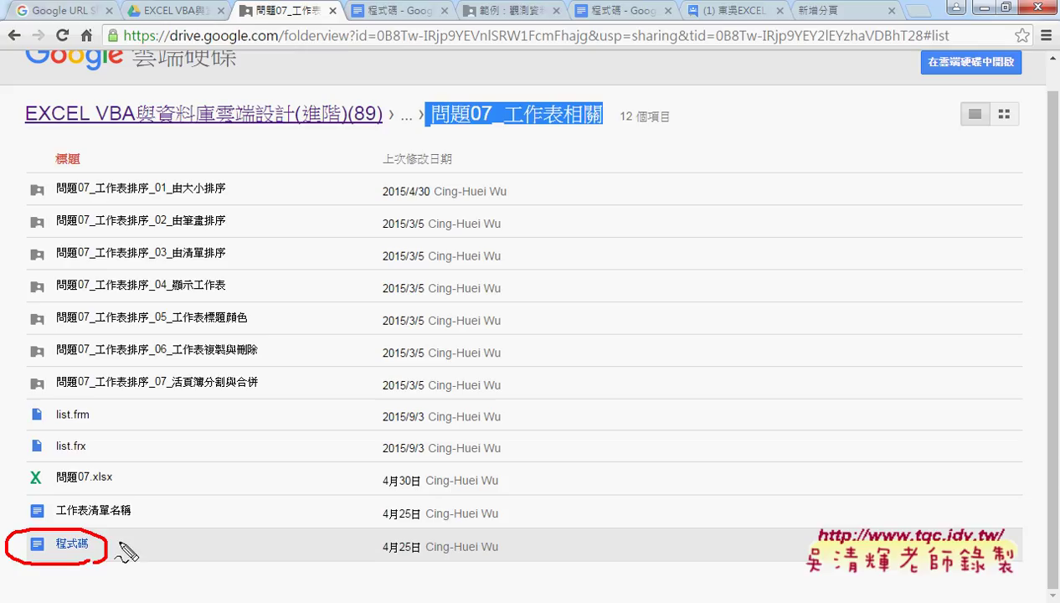
{"action": "mouse_move", "coordinate": [193, 484]}
{"action": "left_mouse_down"}
{"action": "mouse_move", "coordinate": [108, 521]}
{"action": "mouse_move", "coordinate": [135, 536]}
{"action": "left_mouse_up"}
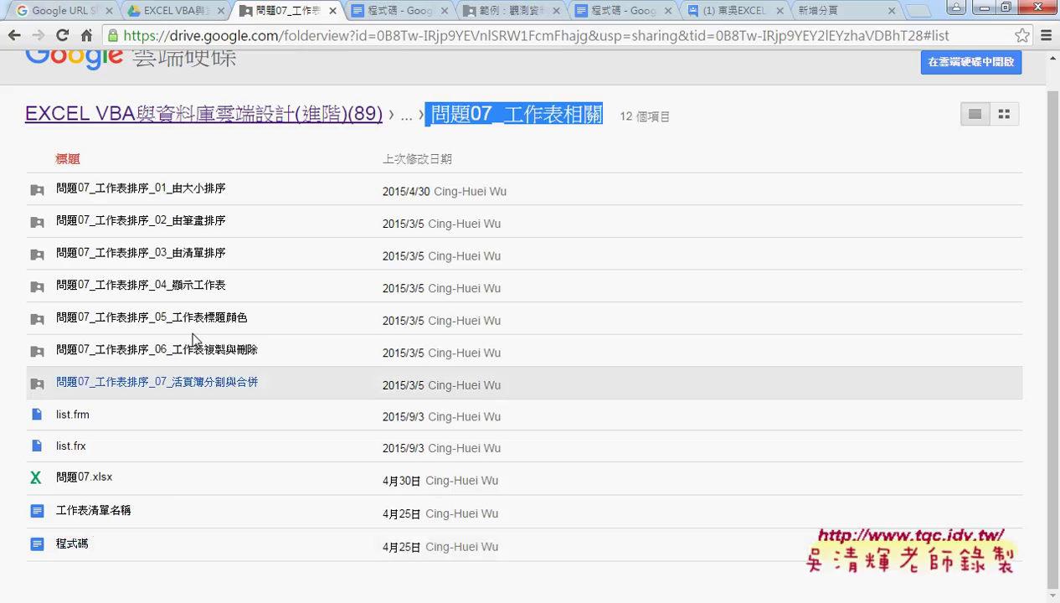
{"action": "left_click", "coordinate": [377, 9]}
Step: Scroll to the top of the 程式碼 document and back down through its macros
{"action": "scroll", "coordinate": [469, 383], "scroll_direction": "up", "scroll_amount": 1}
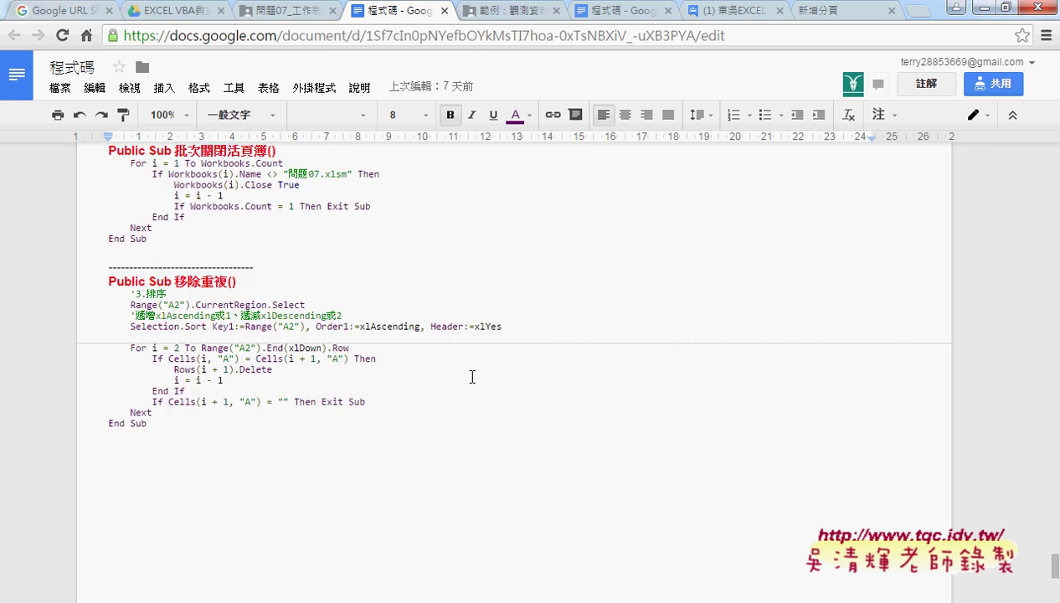
{"action": "scroll", "coordinate": [472, 377], "scroll_direction": "up", "scroll_amount": 5}
{"action": "scroll", "coordinate": [472, 377], "scroll_direction": "up", "scroll_amount": 10}
{"action": "scroll", "coordinate": [472, 377], "scroll_direction": "up", "scroll_amount": 10}
{"action": "scroll", "coordinate": [472, 377], "scroll_direction": "up", "scroll_amount": 10}
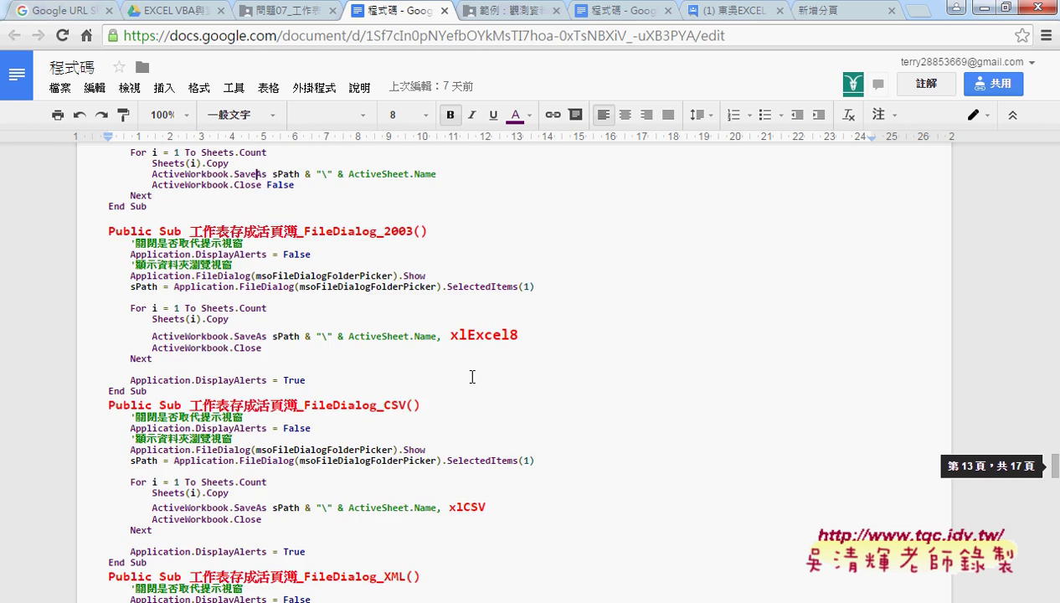
{"action": "scroll", "coordinate": [472, 377], "scroll_direction": "up", "scroll_amount": 10}
{"action": "scroll", "coordinate": [473, 377], "scroll_direction": "up", "scroll_amount": 10}
{"action": "scroll", "coordinate": [472, 377], "scroll_direction": "up", "scroll_amount": 10}
{"action": "scroll", "coordinate": [472, 377], "scroll_direction": "up", "scroll_amount": 10}
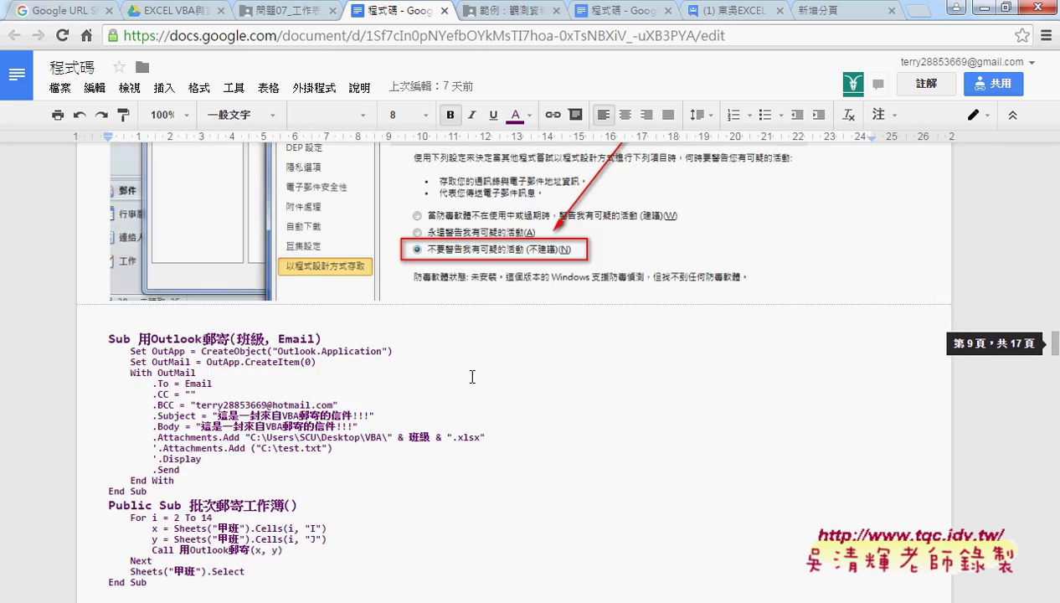
{"action": "scroll", "coordinate": [472, 377], "scroll_direction": "up", "scroll_amount": 10}
{"action": "scroll", "coordinate": [473, 377], "scroll_direction": "up", "scroll_amount": 10}
{"action": "scroll", "coordinate": [472, 377], "scroll_direction": "up", "scroll_amount": 10}
{"action": "scroll", "coordinate": [473, 377], "scroll_direction": "up", "scroll_amount": 10}
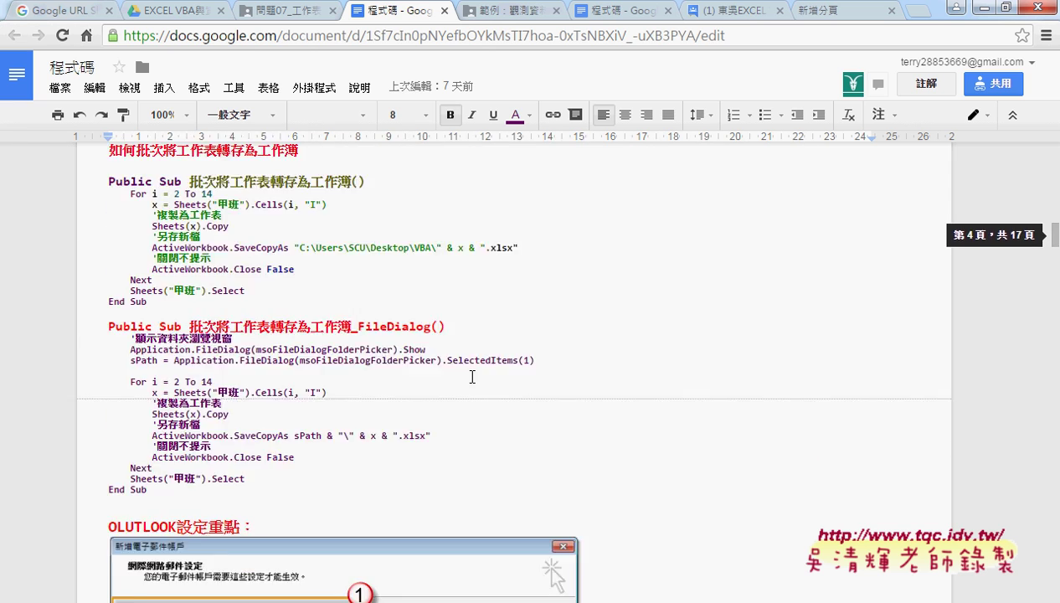
{"action": "scroll", "coordinate": [473, 377], "scroll_direction": "up", "scroll_amount": 10}
{"action": "scroll", "coordinate": [473, 377], "scroll_direction": "up", "scroll_amount": 2}
{"action": "scroll", "coordinate": [472, 377], "scroll_direction": "up", "scroll_amount": 10}
{"action": "scroll", "coordinate": [472, 377], "scroll_direction": "up", "scroll_amount": 10}
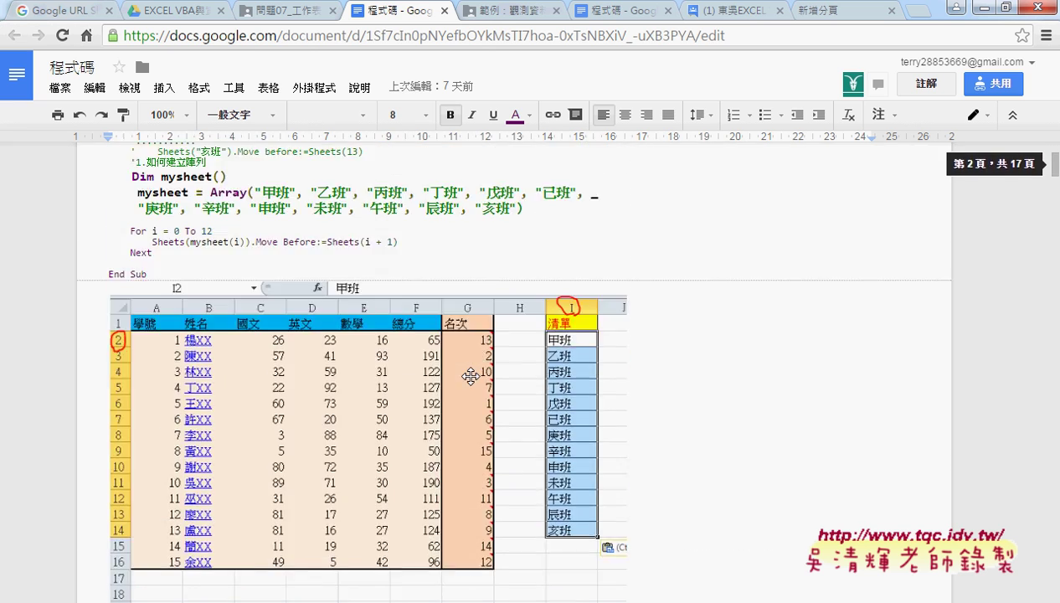
{"action": "scroll", "coordinate": [473, 377], "scroll_direction": "up", "scroll_amount": 10}
{"action": "scroll", "coordinate": [472, 377], "scroll_direction": "down", "scroll_amount": 3}
{"action": "scroll", "coordinate": [472, 377], "scroll_direction": "down", "scroll_amount": 2}
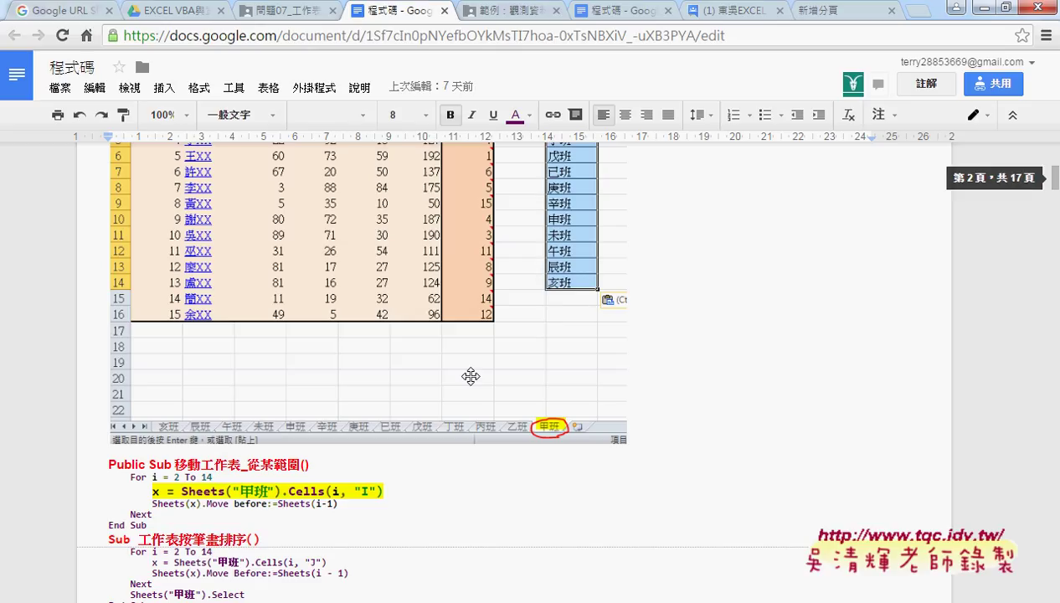
{"action": "scroll", "coordinate": [471, 377], "scroll_direction": "down", "scroll_amount": 2}
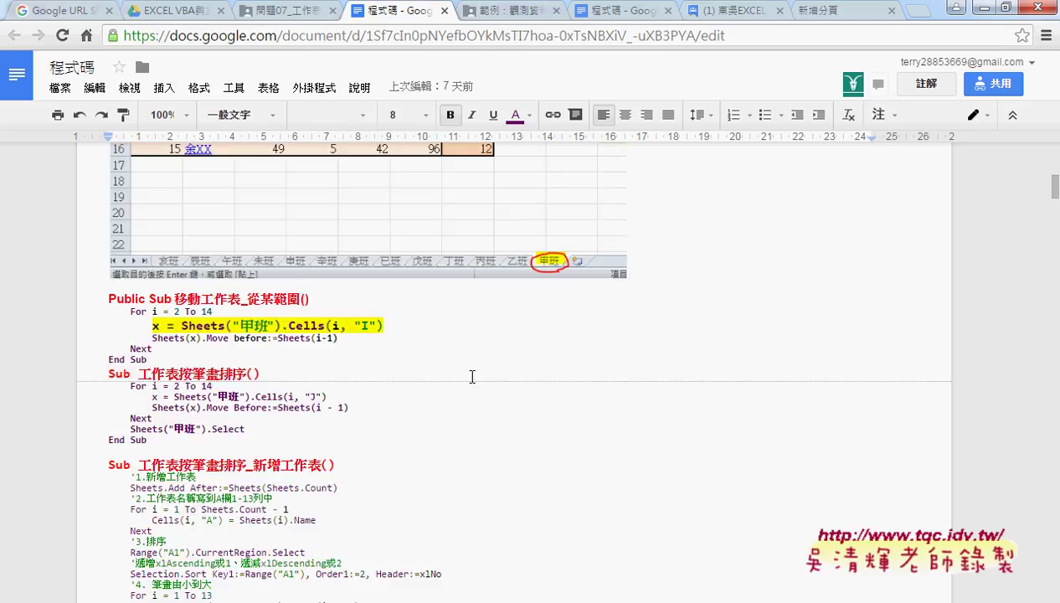
{"action": "scroll", "coordinate": [473, 377], "scroll_direction": "down", "scroll_amount": 2}
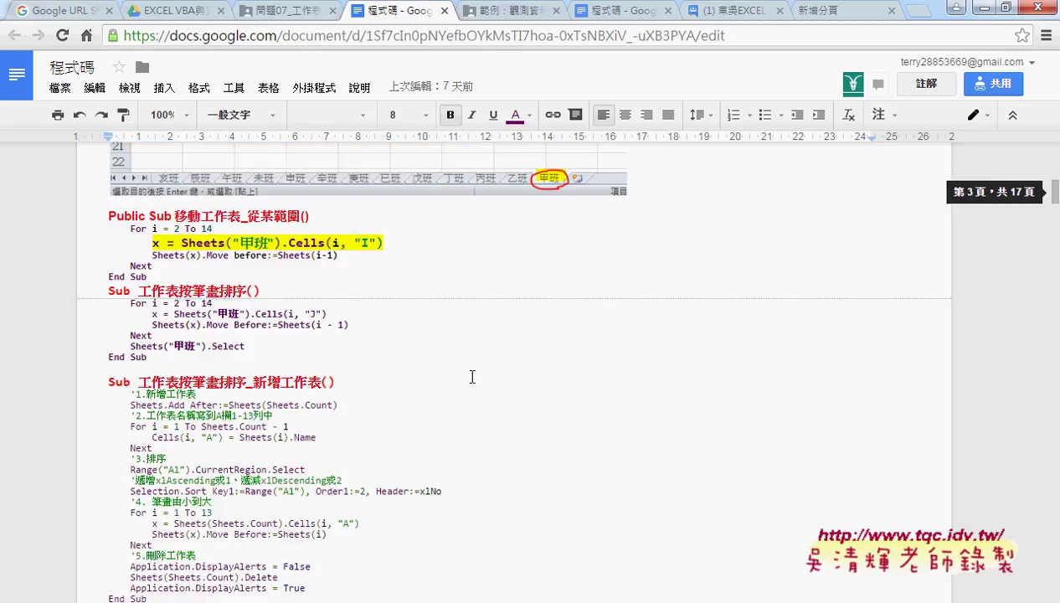
{"action": "scroll", "coordinate": [390, 298], "scroll_direction": "up", "scroll_amount": 3}
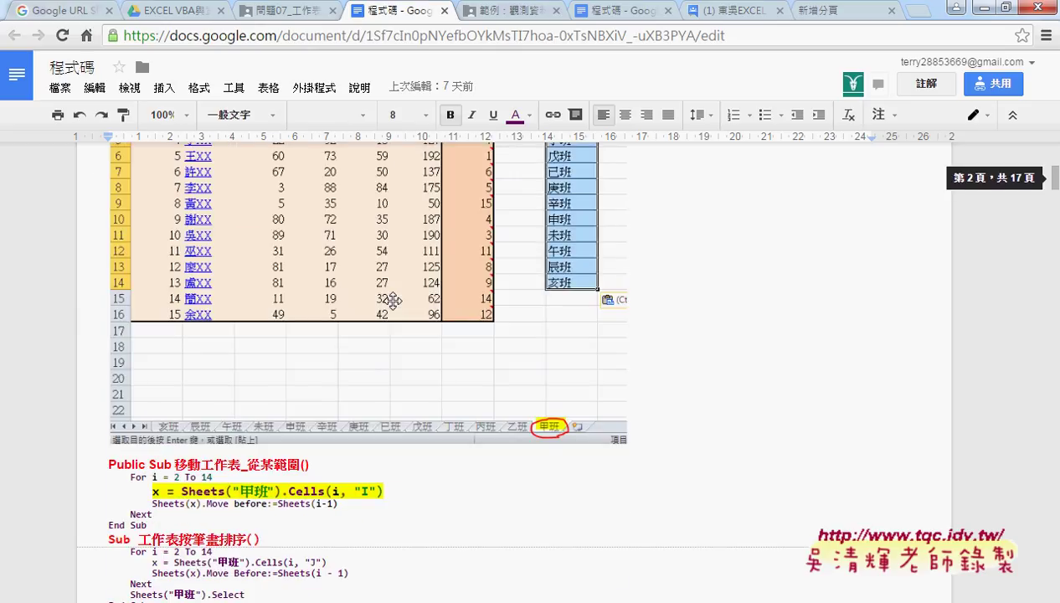
{"action": "scroll", "coordinate": [393, 300], "scroll_direction": "up", "scroll_amount": 3}
Step: Point out the Array line, then move down to the 批次將工作表轉存為工作簿 subs
{"action": "left_click", "coordinate": [270, 189]}
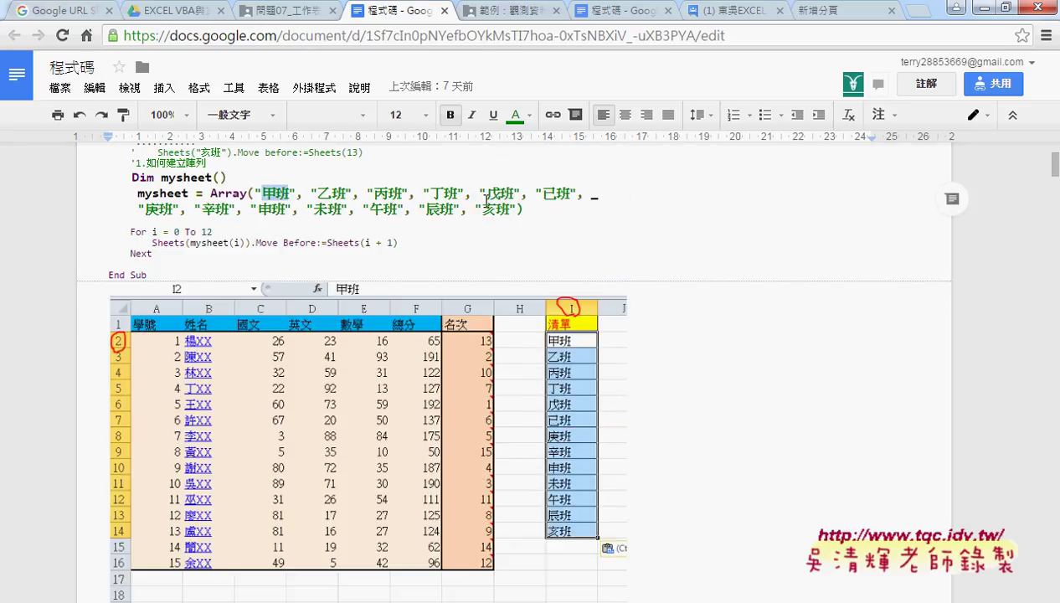
{"action": "scroll", "coordinate": [729, 340], "scroll_direction": "down", "scroll_amount": 3}
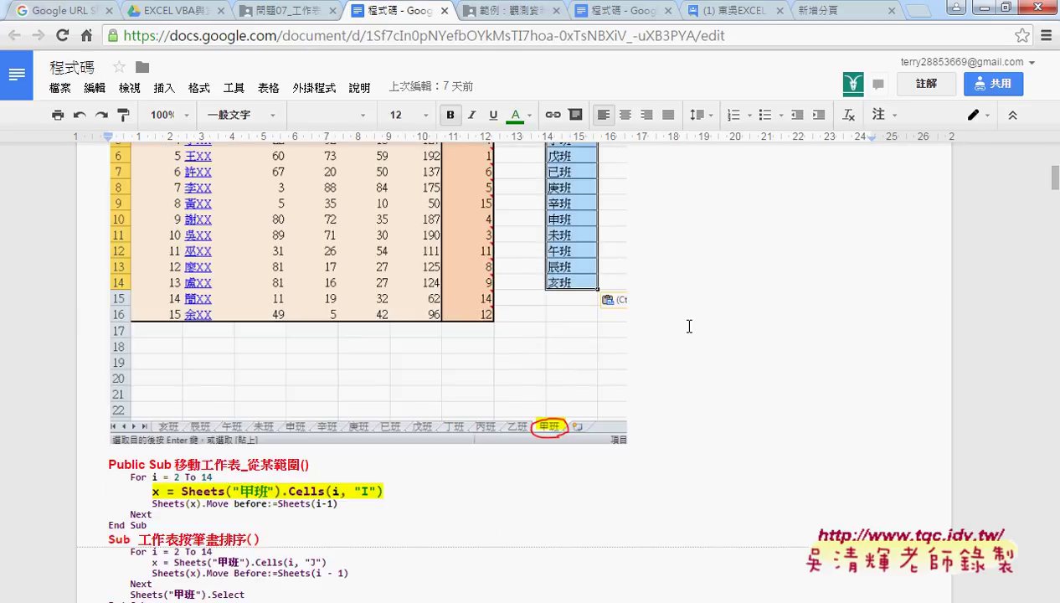
{"action": "scroll", "coordinate": [670, 369], "scroll_direction": "down", "scroll_amount": 2}
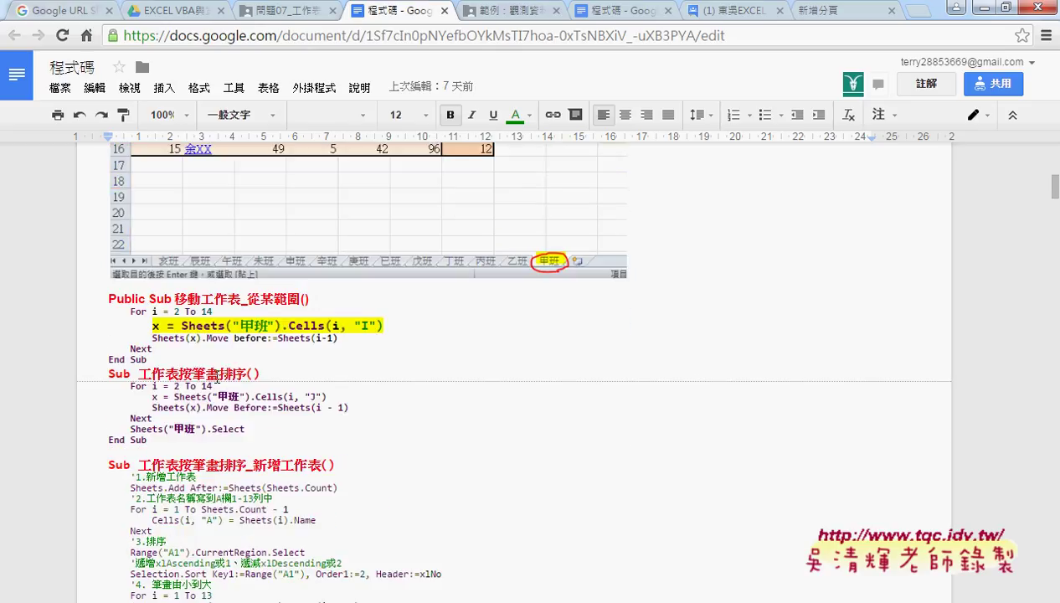
{"action": "left_click_drag", "start_coordinate": [189, 374], "coordinate": [219, 374]}
{"action": "scroll", "coordinate": [456, 378], "scroll_direction": "down", "scroll_amount": 1}
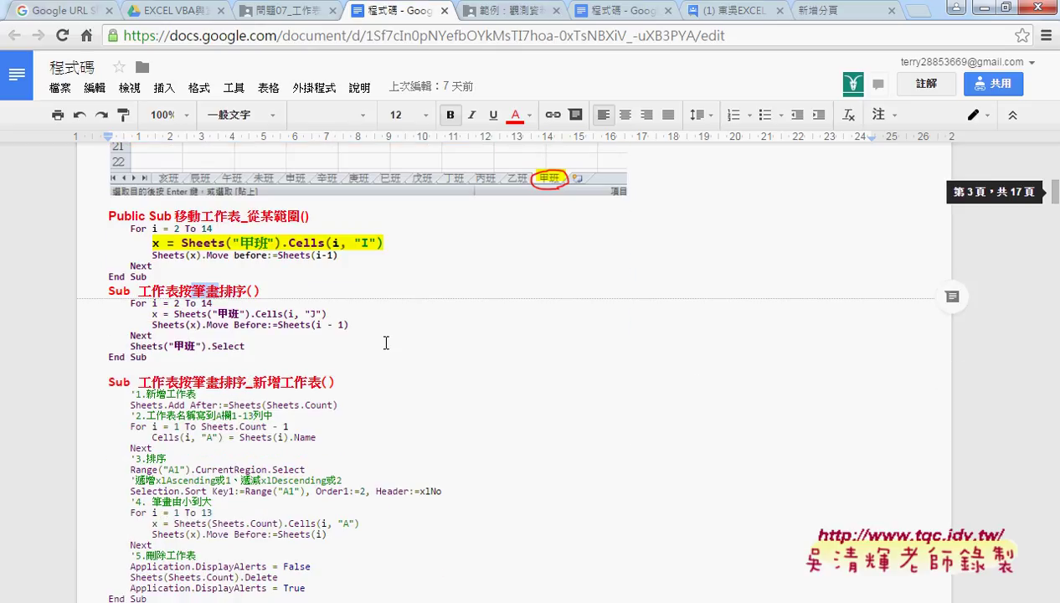
{"action": "left_click", "coordinate": [226, 287]}
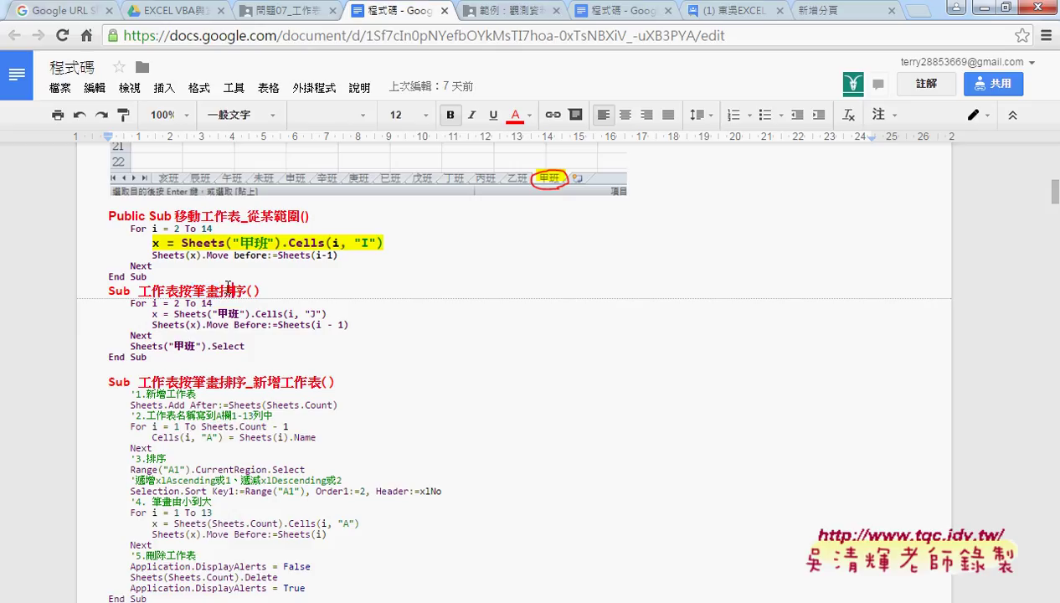
{"action": "scroll", "coordinate": [427, 389], "scroll_direction": "down", "scroll_amount": 1}
{"action": "scroll", "coordinate": [427, 389], "scroll_direction": "down", "scroll_amount": 2}
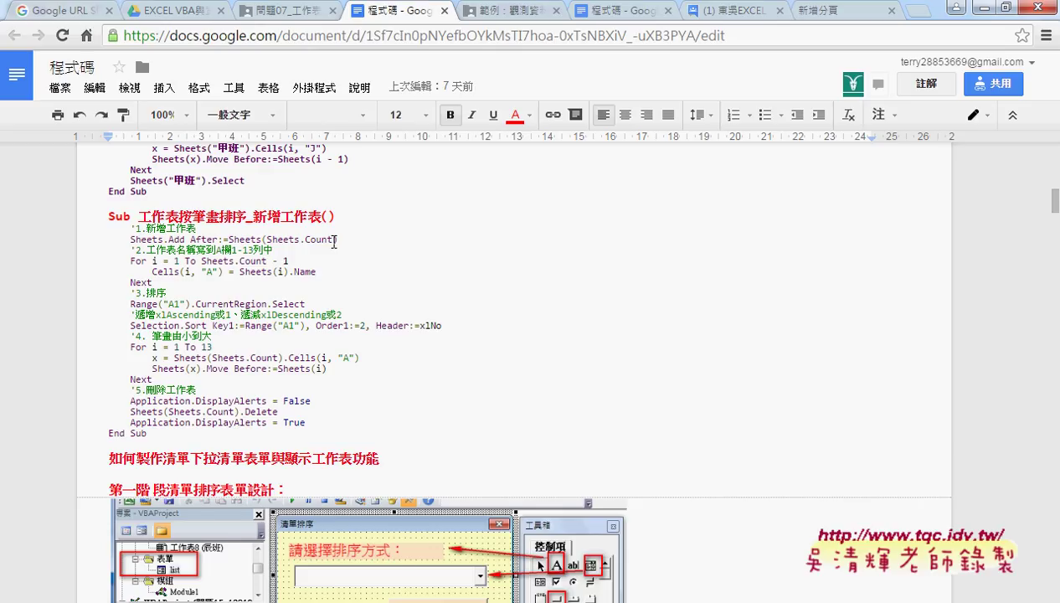
{"action": "scroll", "coordinate": [742, 260], "scroll_direction": "down", "scroll_amount": 3}
{"action": "scroll", "coordinate": [742, 259], "scroll_direction": "down", "scroll_amount": 2}
{"action": "scroll", "coordinate": [744, 257], "scroll_direction": "down", "scroll_amount": 2}
{"action": "scroll", "coordinate": [744, 258], "scroll_direction": "down", "scroll_amount": 1}
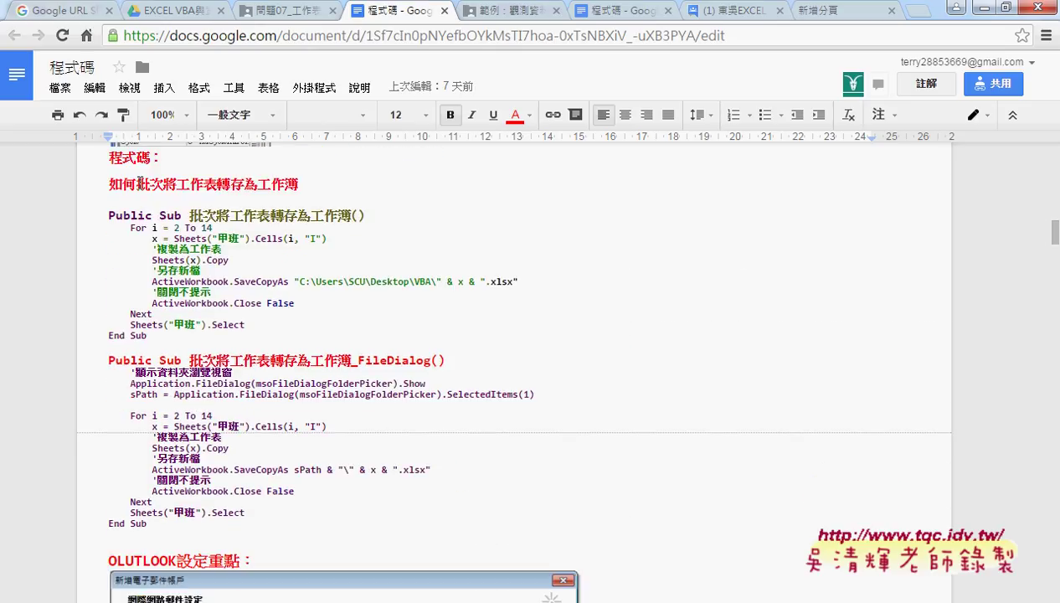
Step: Select the 批次將工作表 heading and the entire first batch-save macro
{"action": "left_click_drag", "start_coordinate": [134, 184], "coordinate": [201, 185]}
{"action": "left_click", "coordinate": [228, 184]}
{"action": "left_click_drag", "start_coordinate": [288, 186], "coordinate": [255, 184]}
{"action": "double_click", "coordinate": [385, 199]}
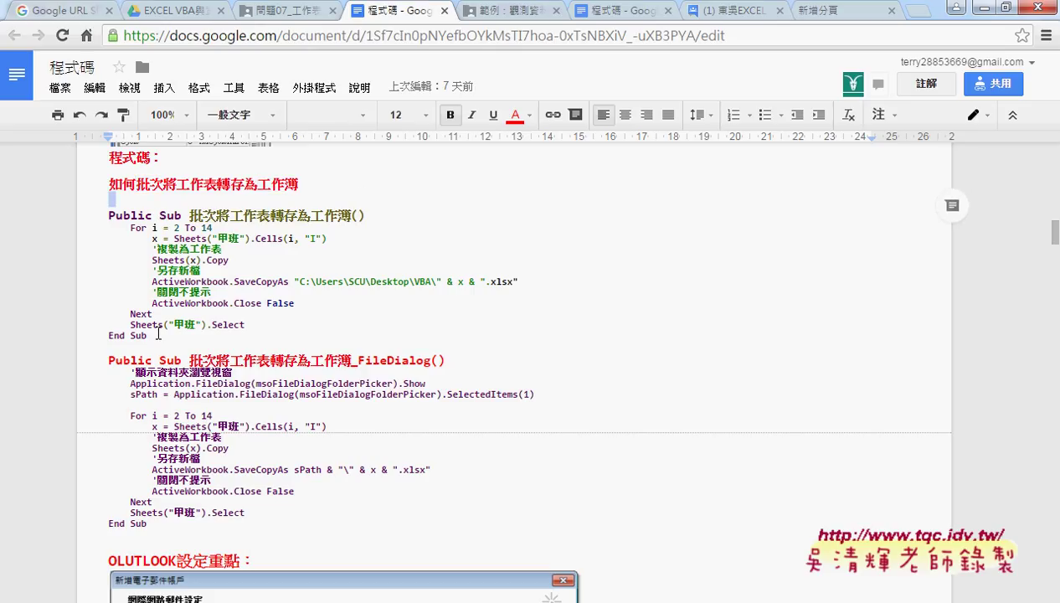
{"action": "left_click_drag", "start_coordinate": [149, 335], "coordinate": [95, 220]}
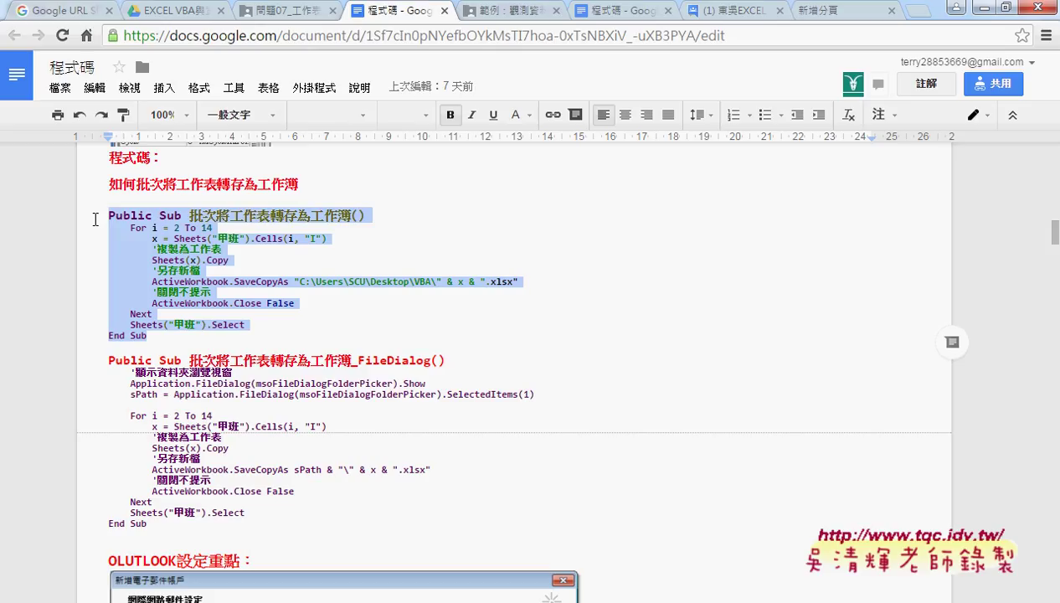
{"action": "left_click", "coordinate": [249, 232]}
Step: Highlight the save path and both FileDialog lines, then underline Application in red
{"action": "mouse_move", "coordinate": [362, 282]}
{"action": "left_mouse_down"}
{"action": "mouse_move", "coordinate": [410, 282]}
{"action": "mouse_move", "coordinate": [373, 285]}
{"action": "left_mouse_up"}
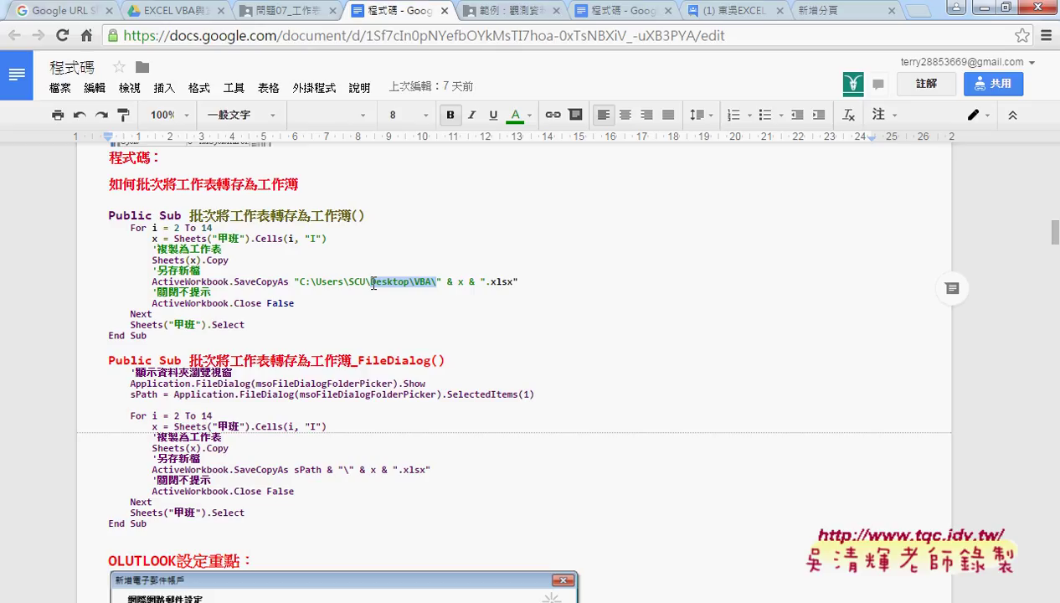
{"action": "left_click_drag", "start_coordinate": [130, 383], "coordinate": [552, 405]}
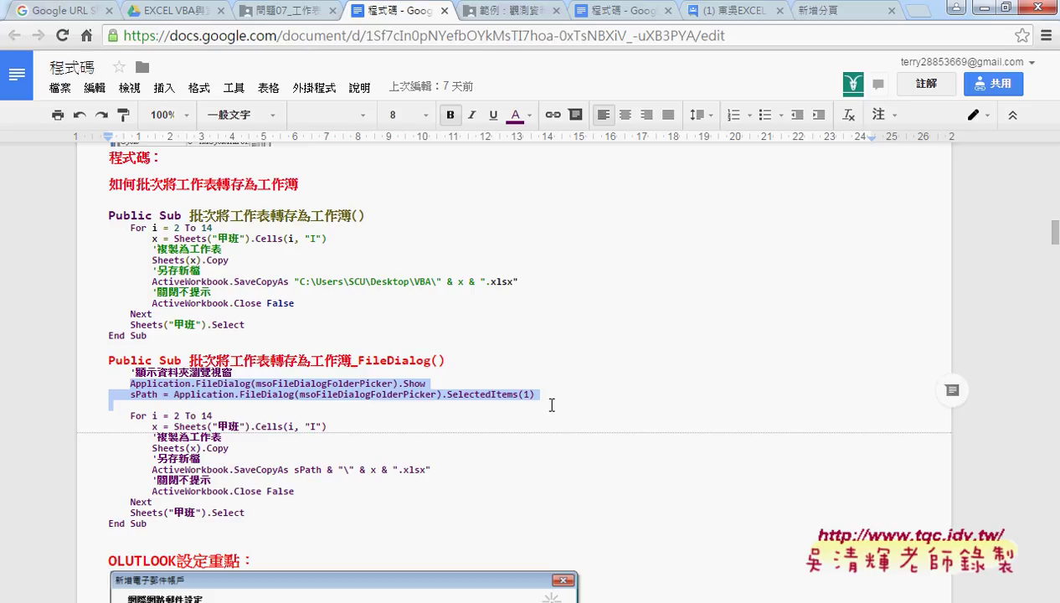
{"action": "left_click", "coordinate": [319, 386]}
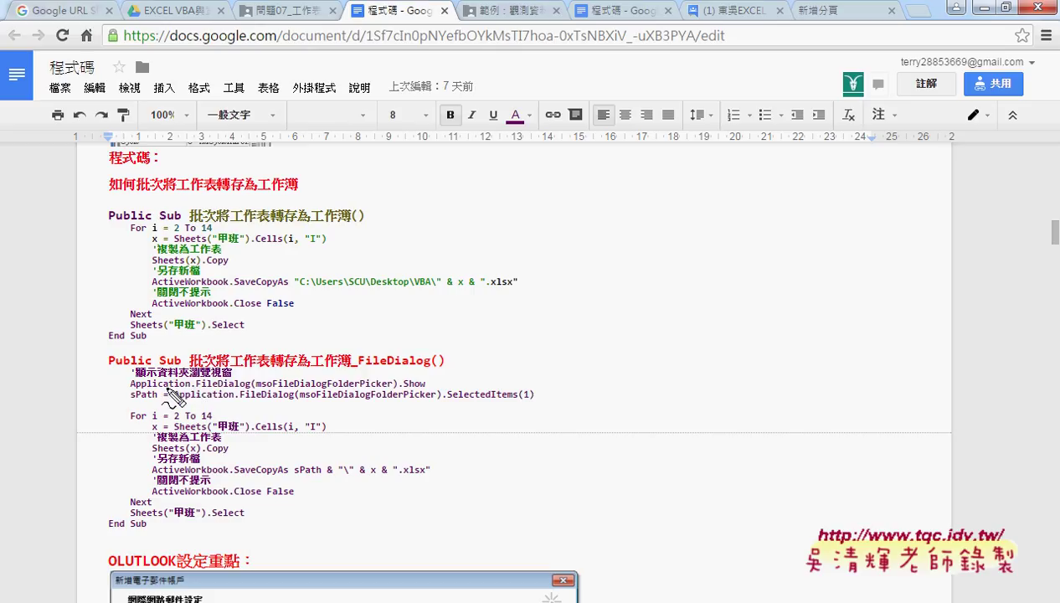
{"action": "left_click_drag", "start_coordinate": [131, 389], "coordinate": [250, 391]}
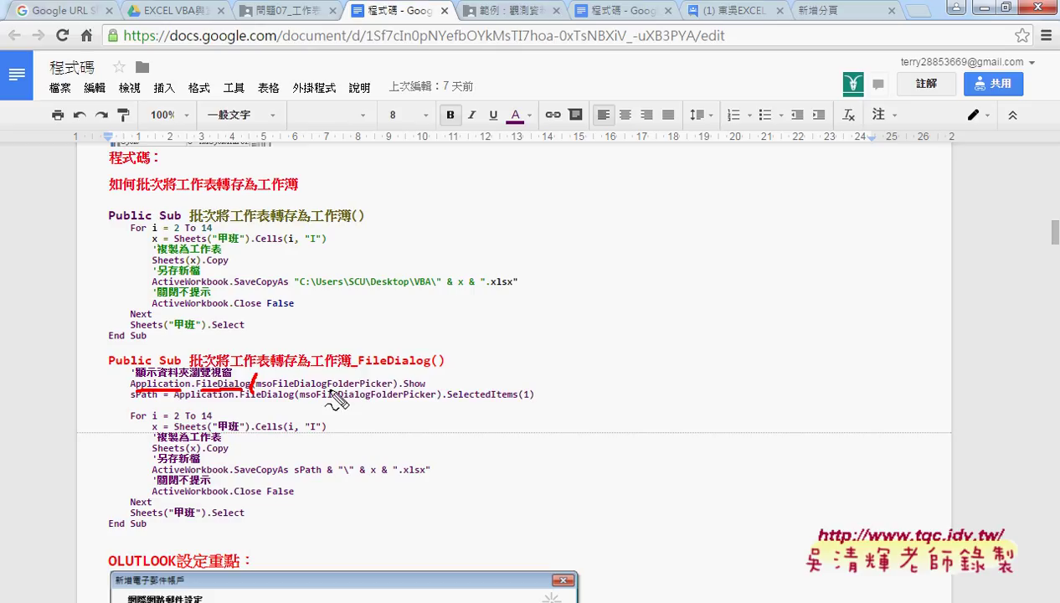
Step: Red-underline FileDialog, .Show, .SelectedItems(1), sPath and the sPath inside SaveCopyAs
{"action": "left_click_drag", "start_coordinate": [330, 394], "coordinate": [355, 394]}
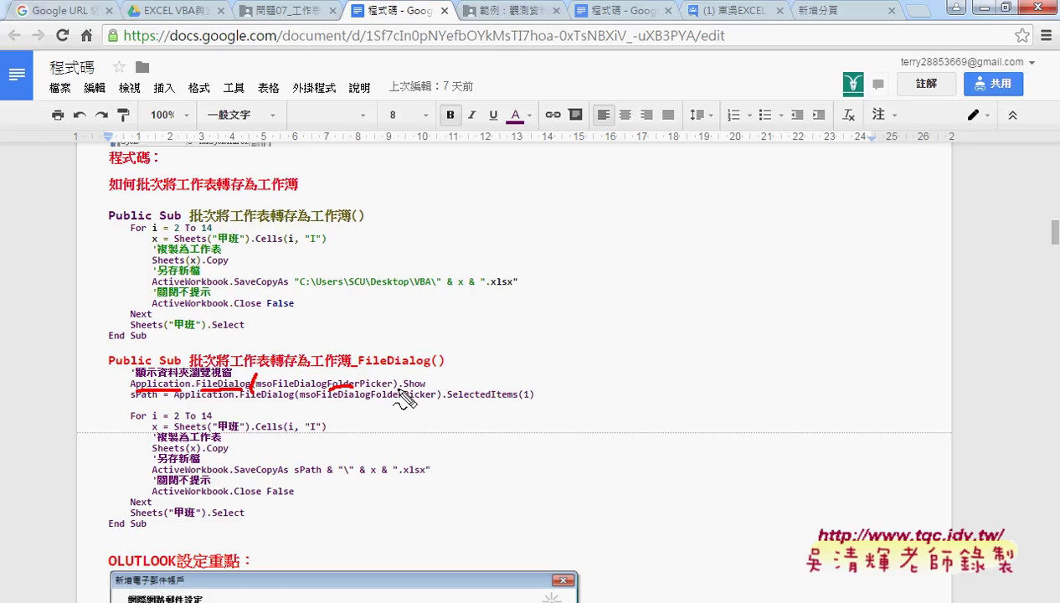
{"action": "left_click_drag", "start_coordinate": [397, 387], "coordinate": [430, 387]}
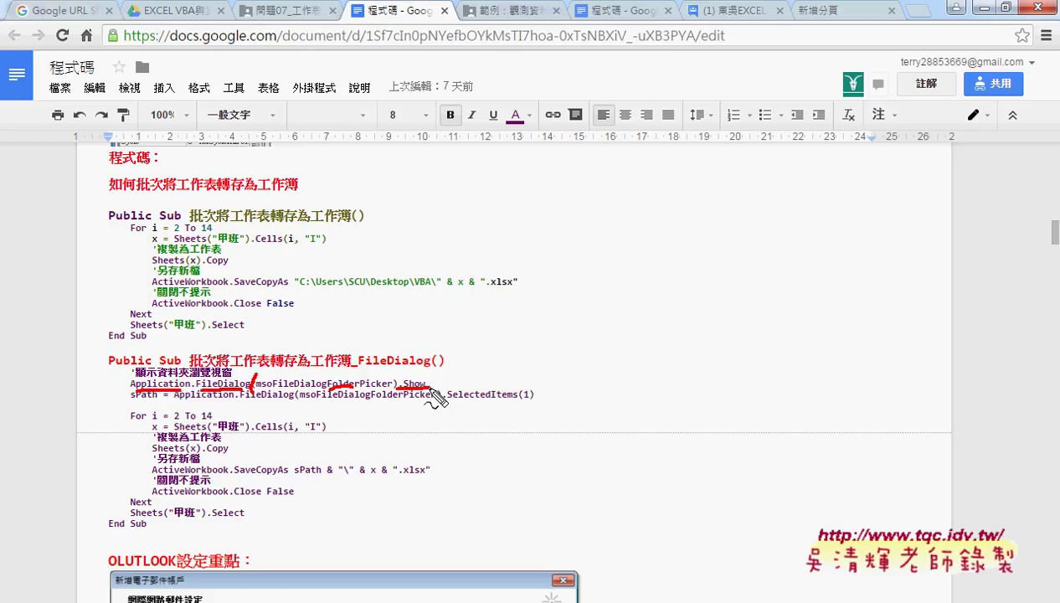
{"action": "left_click_drag", "start_coordinate": [443, 406], "coordinate": [536, 404]}
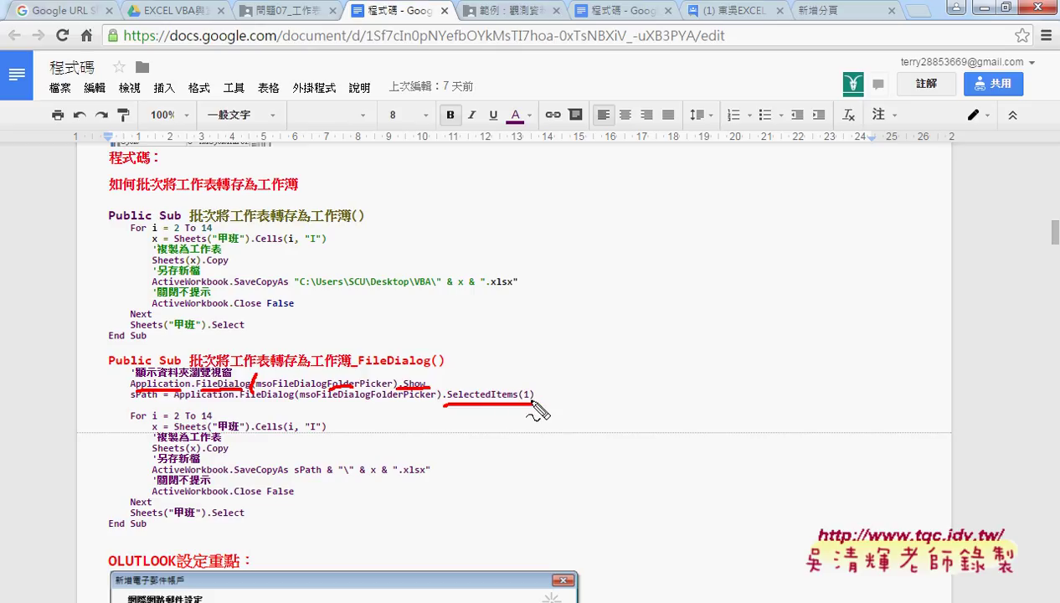
{"action": "left_click_drag", "start_coordinate": [131, 403], "coordinate": [157, 404]}
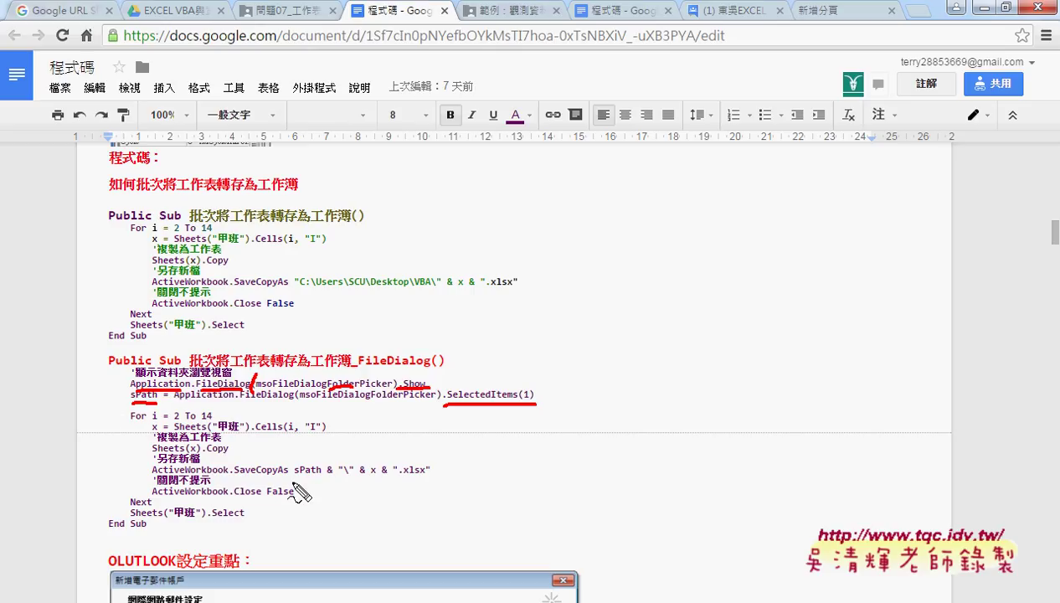
{"action": "left_click_drag", "start_coordinate": [293, 475], "coordinate": [324, 473]}
Step: Red-underline the Desktop\VBA path, .Copy, ActiveWorkbook and SaveCopyAs, thickening the sPath mark
{"action": "left_click_drag", "start_coordinate": [301, 292], "coordinate": [453, 286]}
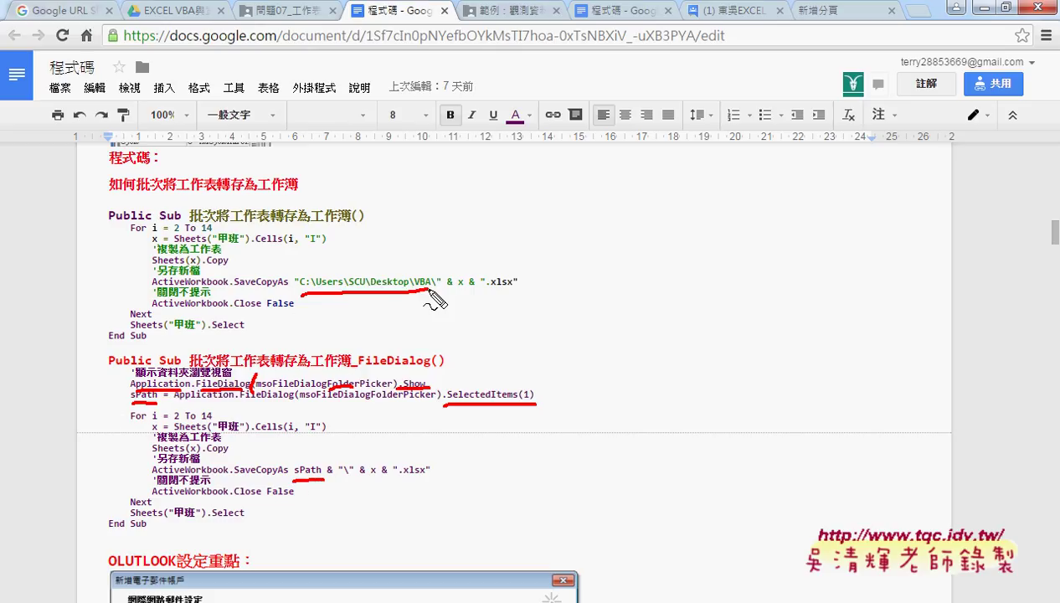
{"action": "left_click_drag", "start_coordinate": [295, 474], "coordinate": [354, 481]}
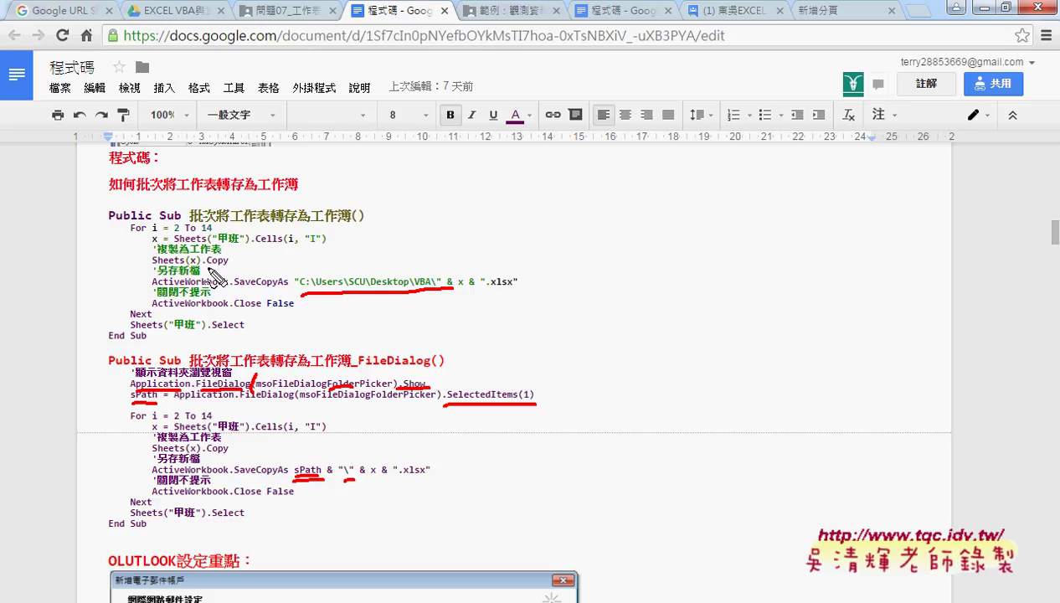
{"action": "left_click_drag", "start_coordinate": [206, 271], "coordinate": [227, 269]}
{"action": "left_click_drag", "start_coordinate": [154, 286], "coordinate": [257, 289]}
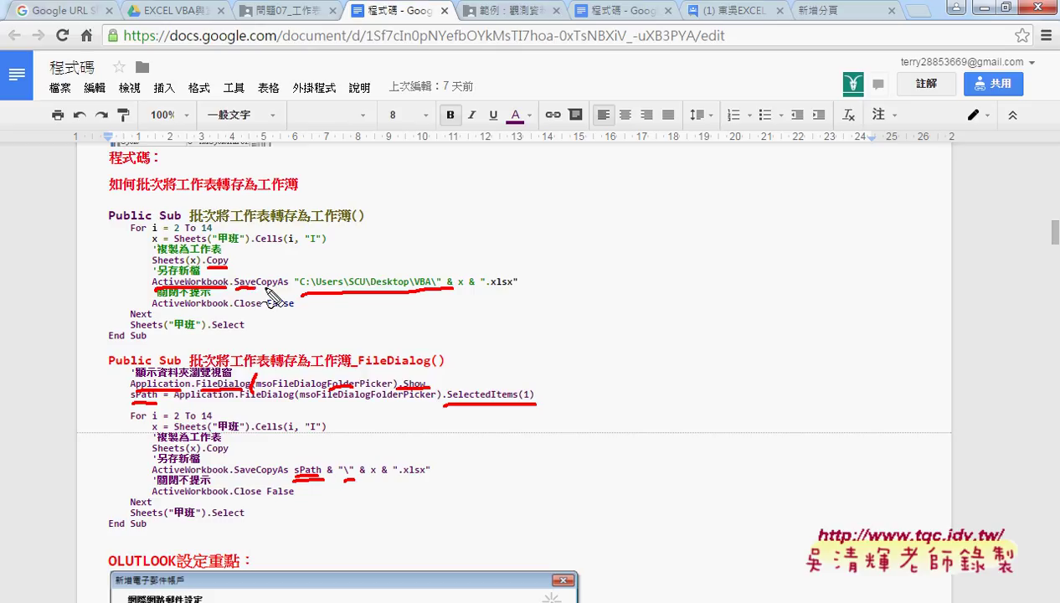
{"action": "left_click_drag", "start_coordinate": [258, 292], "coordinate": [296, 294]}
Step: Erase all the red screen annotations from the code document
{"action": "key", "text": "Escape"}
{"action": "scroll", "coordinate": [615, 310], "scroll_direction": "down", "scroll_amount": 4}
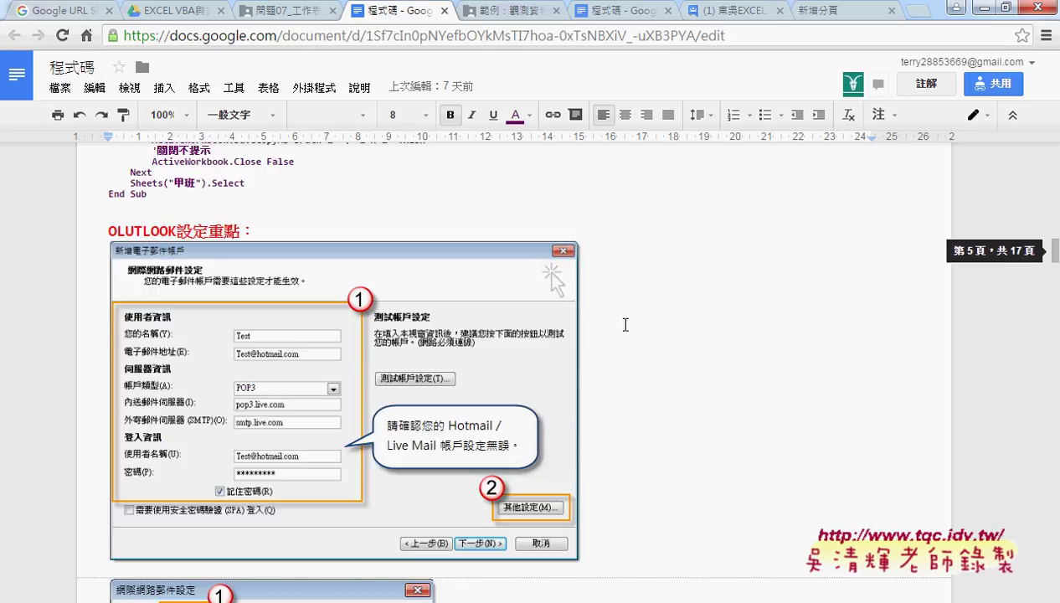
{"action": "scroll", "coordinate": [619, 317], "scroll_direction": "down", "scroll_amount": 2}
{"action": "scroll", "coordinate": [620, 323], "scroll_direction": "up", "scroll_amount": 1}
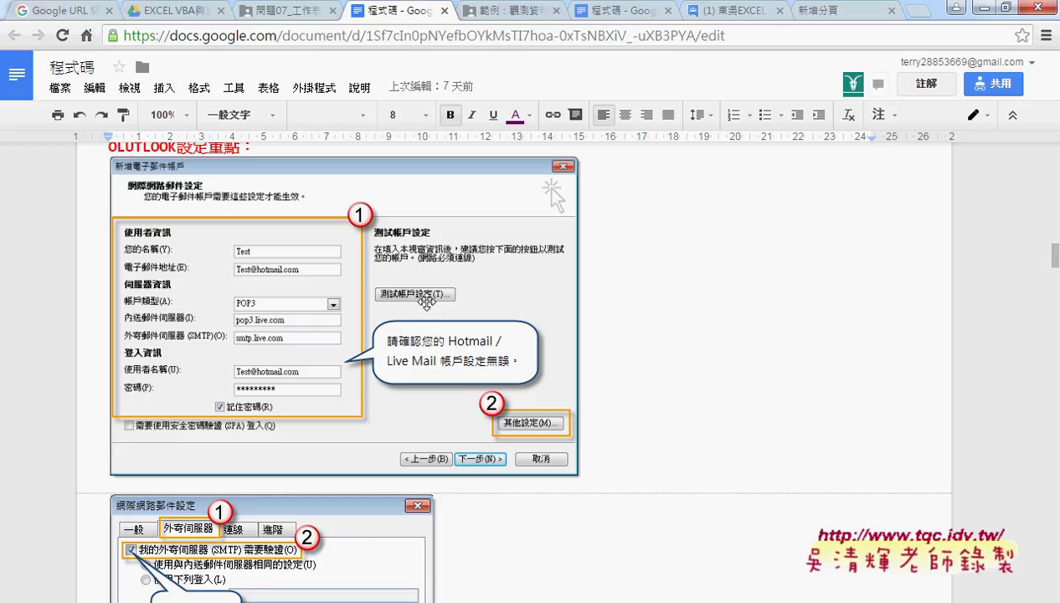
Step: Scroll to the Advanced-tab mail settings screenshot showing outgoing port 587 with TLS
{"action": "scroll", "coordinate": [465, 395], "scroll_direction": "down", "scroll_amount": 3}
{"action": "scroll", "coordinate": [465, 453], "scroll_direction": "down", "scroll_amount": 3}
{"action": "scroll", "coordinate": [463, 459], "scroll_direction": "down", "scroll_amount": 2}
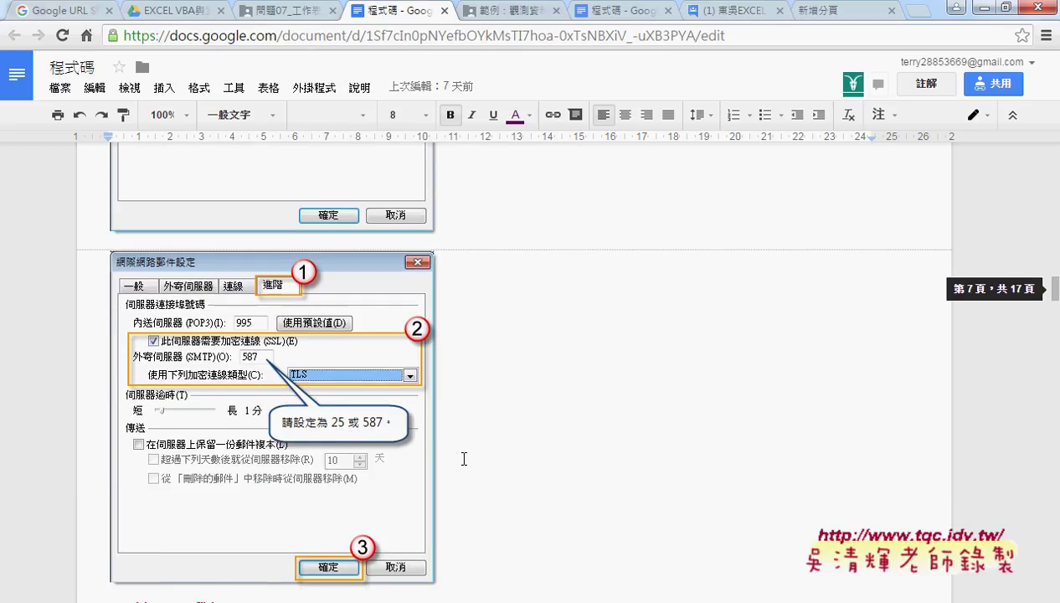
{"action": "scroll", "coordinate": [463, 459], "scroll_direction": "down", "scroll_amount": 2}
{"action": "scroll", "coordinate": [463, 460], "scroll_direction": "up", "scroll_amount": 1}
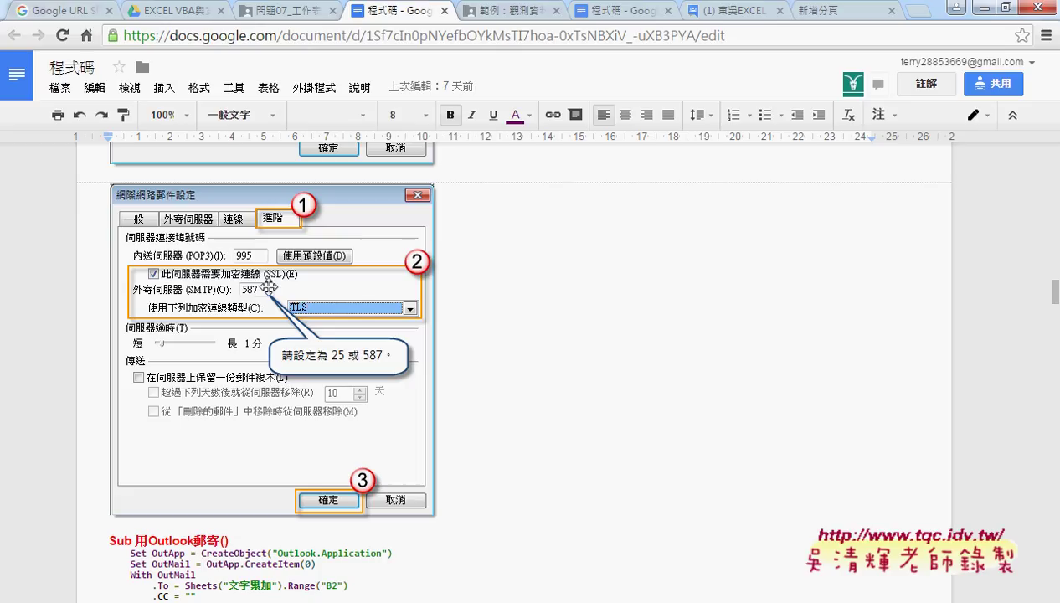
{"action": "scroll", "coordinate": [276, 261], "scroll_direction": "up", "scroll_amount": 4}
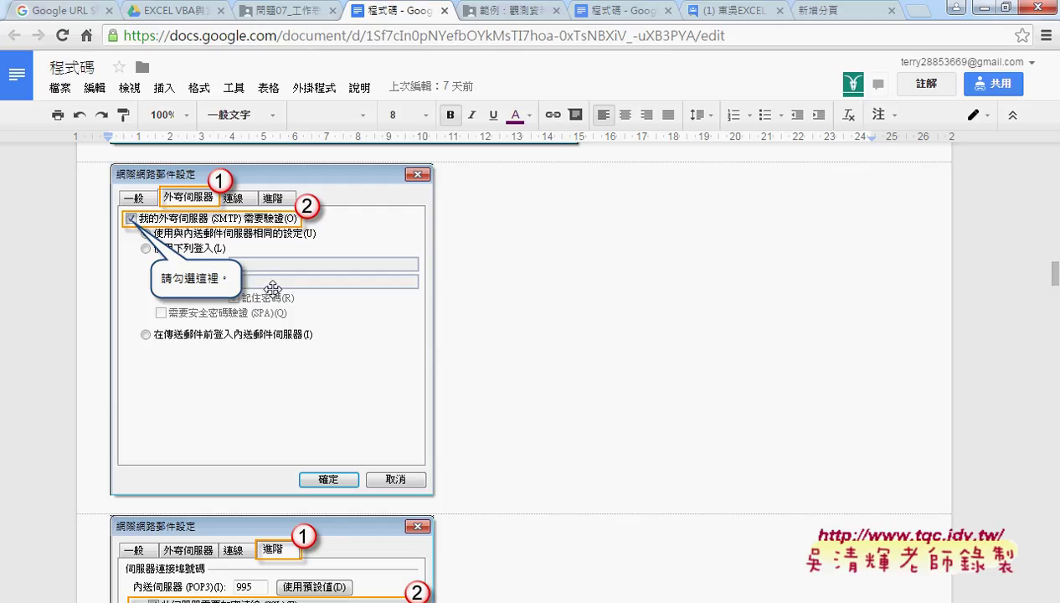
{"action": "scroll", "coordinate": [289, 269], "scroll_direction": "down", "scroll_amount": 1}
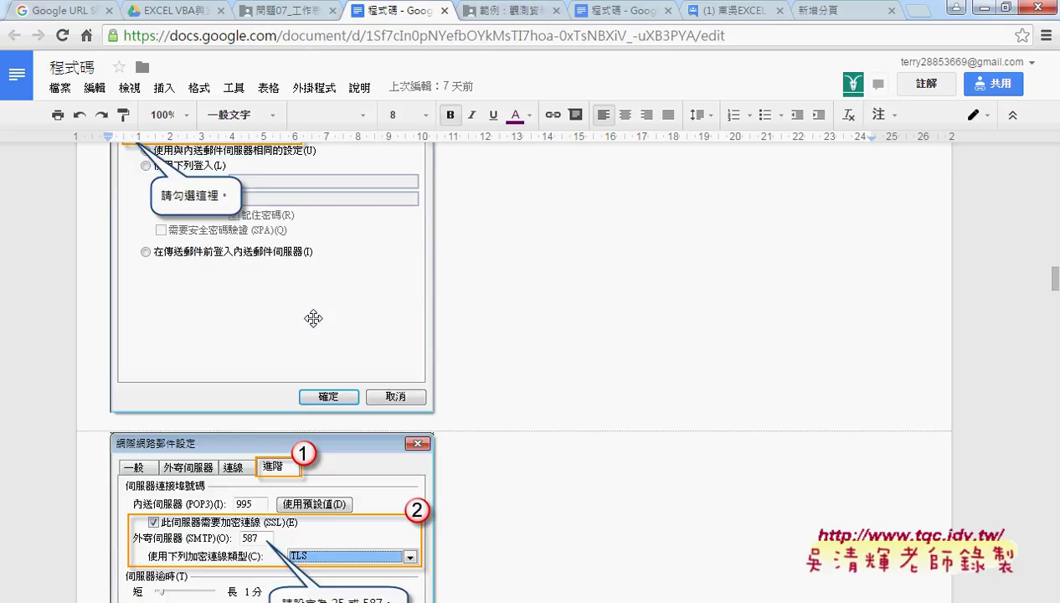
{"action": "scroll", "coordinate": [302, 352], "scroll_direction": "down", "scroll_amount": 2}
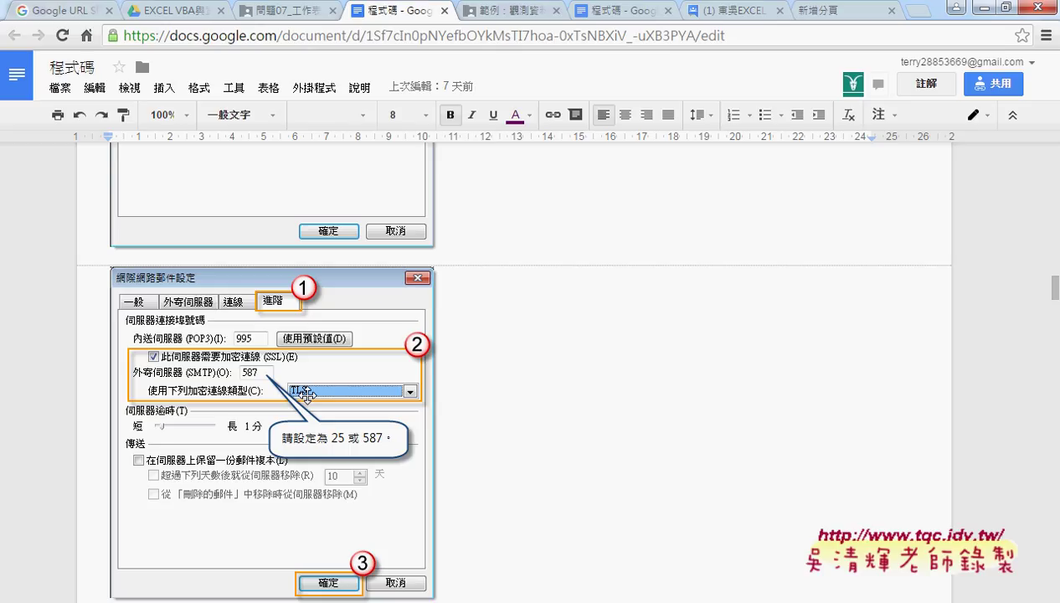
{"action": "mouse_move", "coordinate": [134, 599]}
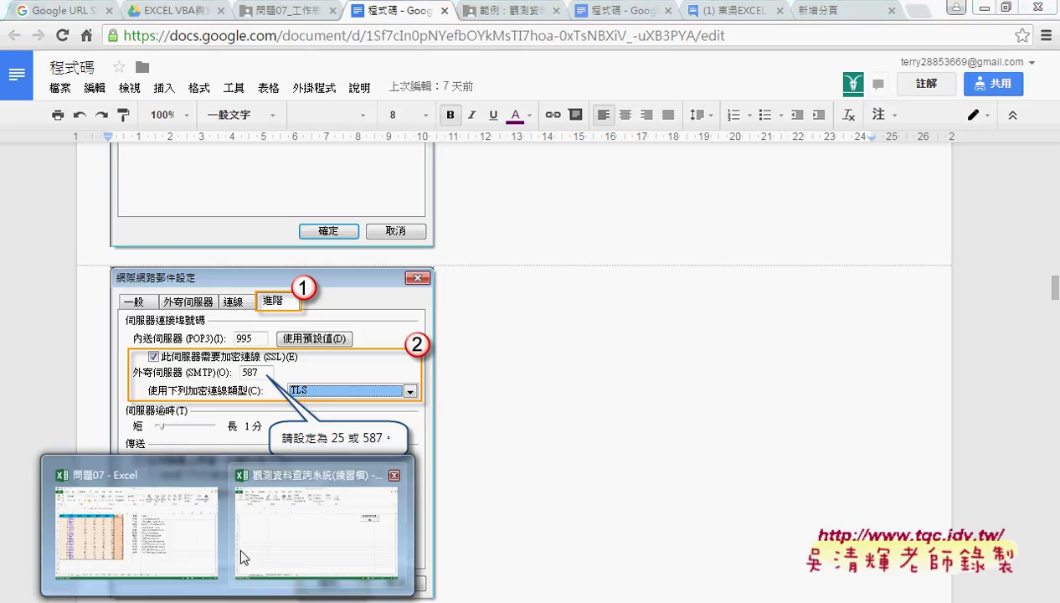
{"action": "left_click", "coordinate": [184, 536]}
{"action": "left_click", "coordinate": [534, 203]}
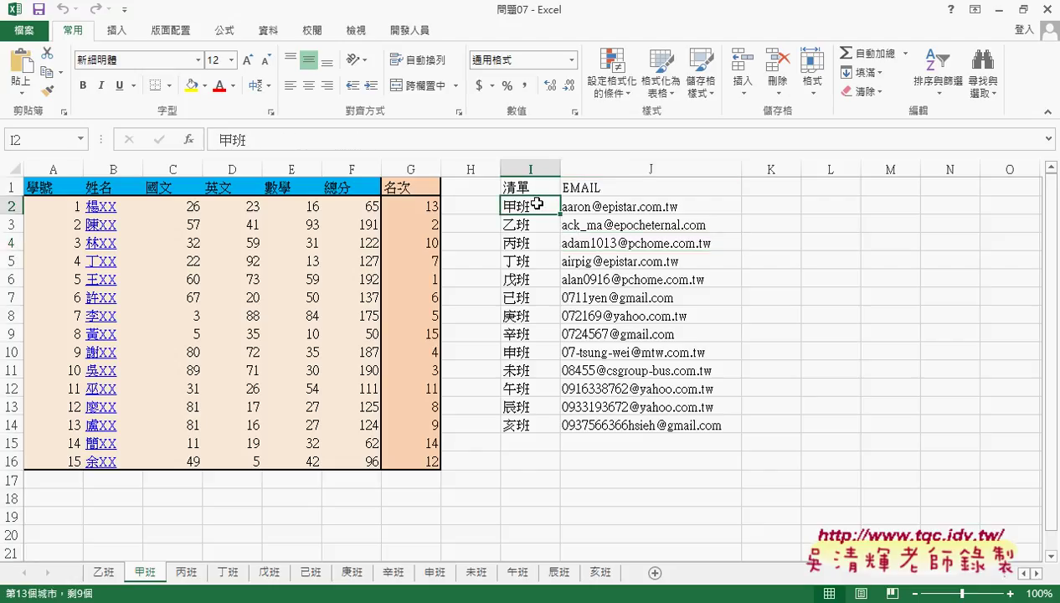
{"action": "left_click", "coordinate": [640, 208]}
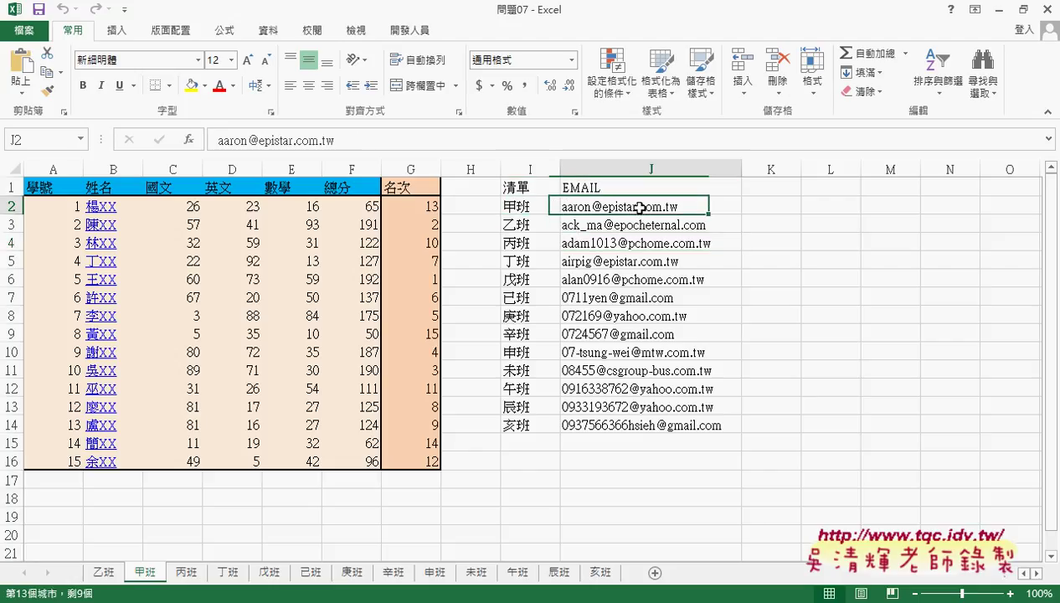
{"action": "left_click", "coordinate": [538, 227]}
{"action": "left_click", "coordinate": [597, 227]}
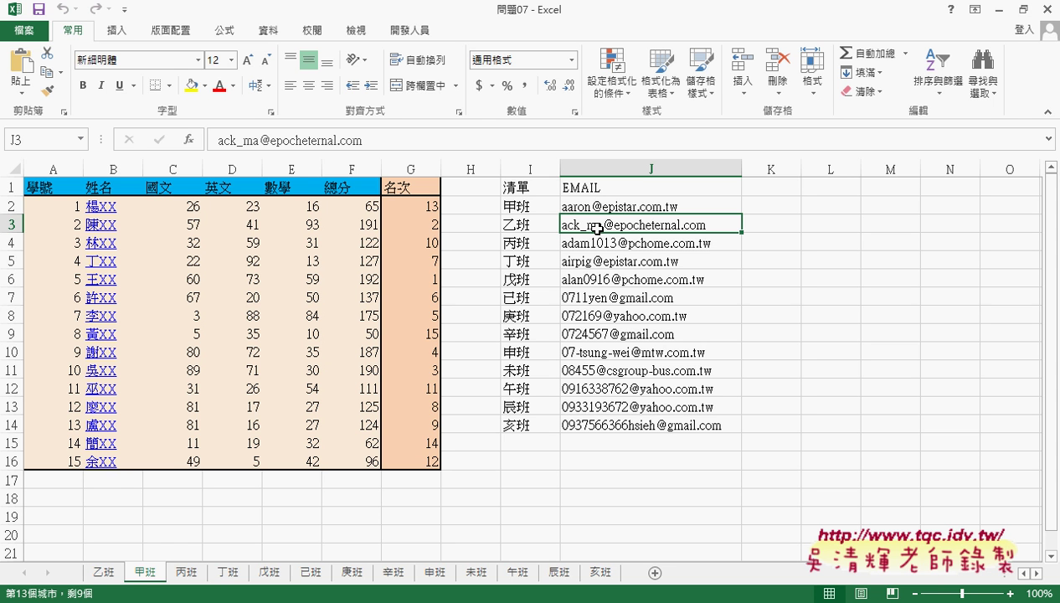
Step: Return to the 程式碼 document and scroll to the Trust Center screenshots and 用Outlook郵寄 sub
{"action": "key", "text": "alt+Tab"}
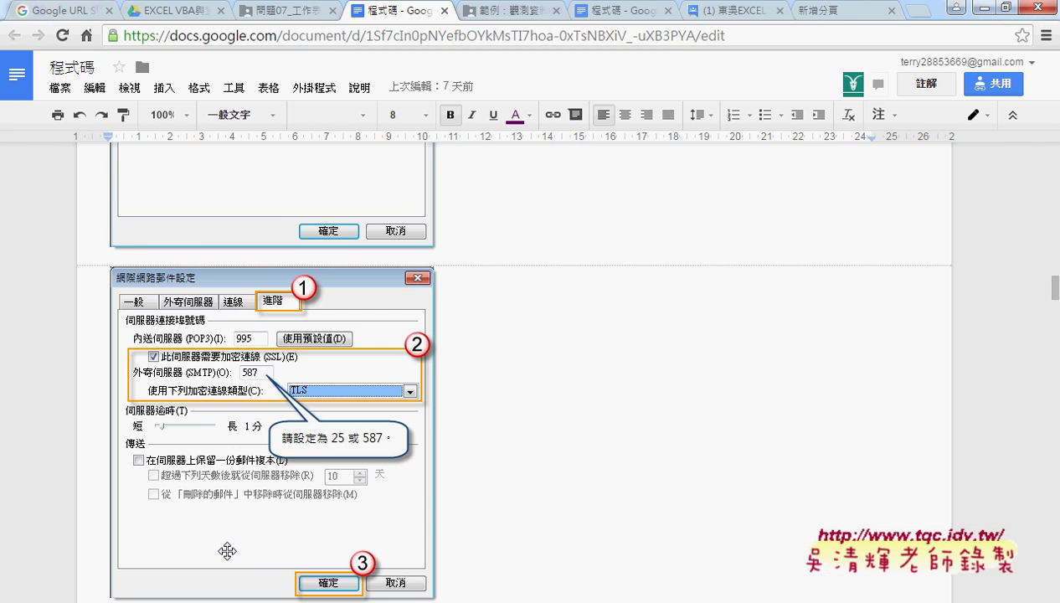
{"action": "scroll", "coordinate": [430, 428], "scroll_direction": "down", "scroll_amount": 1}
{"action": "scroll", "coordinate": [469, 431], "scroll_direction": "down", "scroll_amount": 3}
{"action": "scroll", "coordinate": [494, 433], "scroll_direction": "down", "scroll_amount": 1}
{"action": "scroll", "coordinate": [495, 433], "scroll_direction": "down", "scroll_amount": 1}
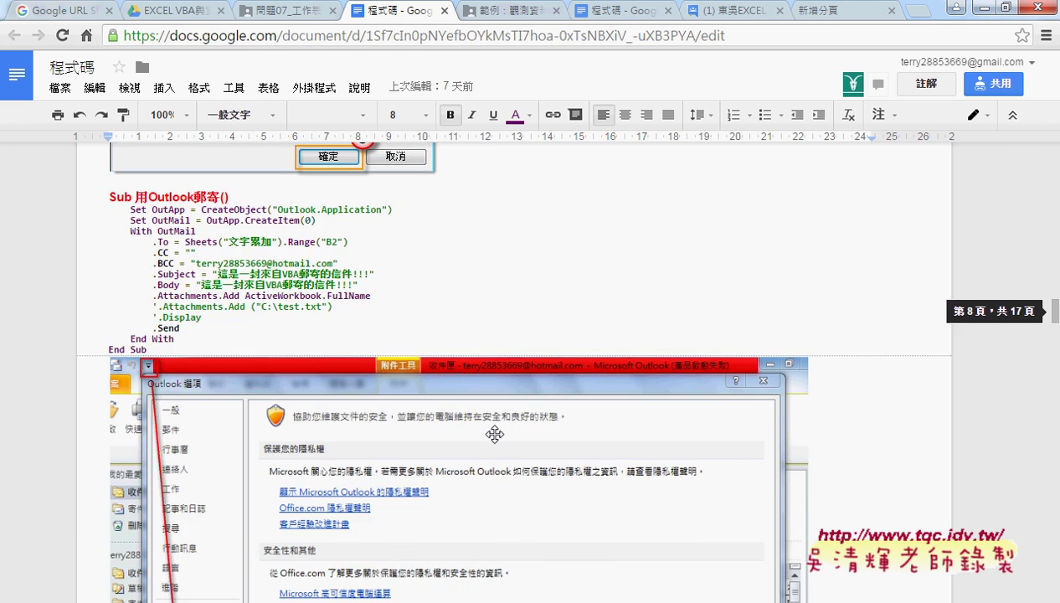
{"action": "scroll", "coordinate": [495, 434], "scroll_direction": "down", "scroll_amount": 4}
{"action": "scroll", "coordinate": [494, 433], "scroll_direction": "down", "scroll_amount": 3}
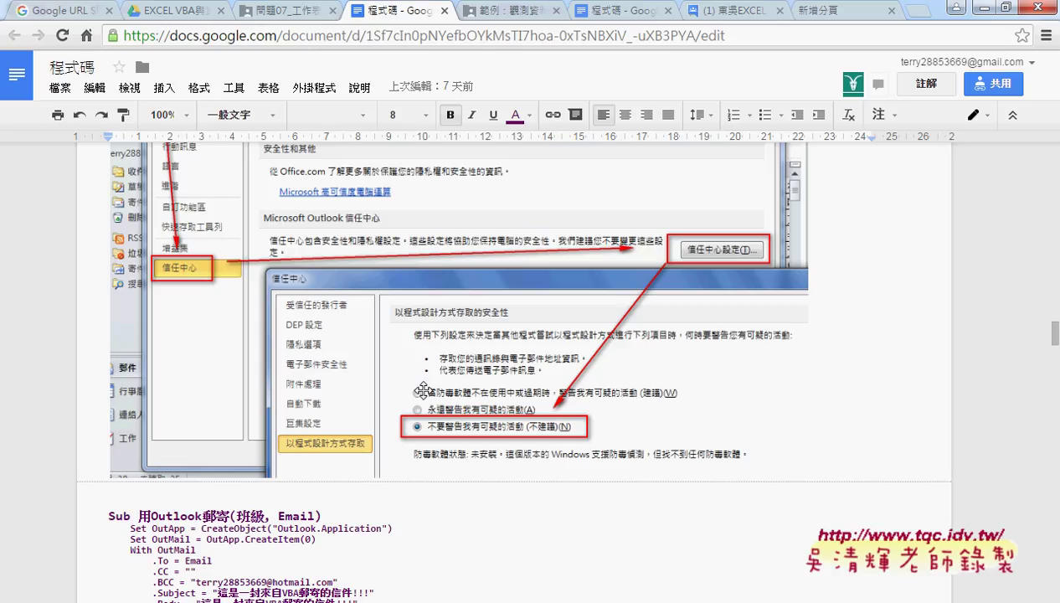
Step: Highlight .Attachments and the class-name file path on the Attachments.Add line, then open the example's Drive tab
{"action": "scroll", "coordinate": [423, 390], "scroll_direction": "down", "scroll_amount": 4}
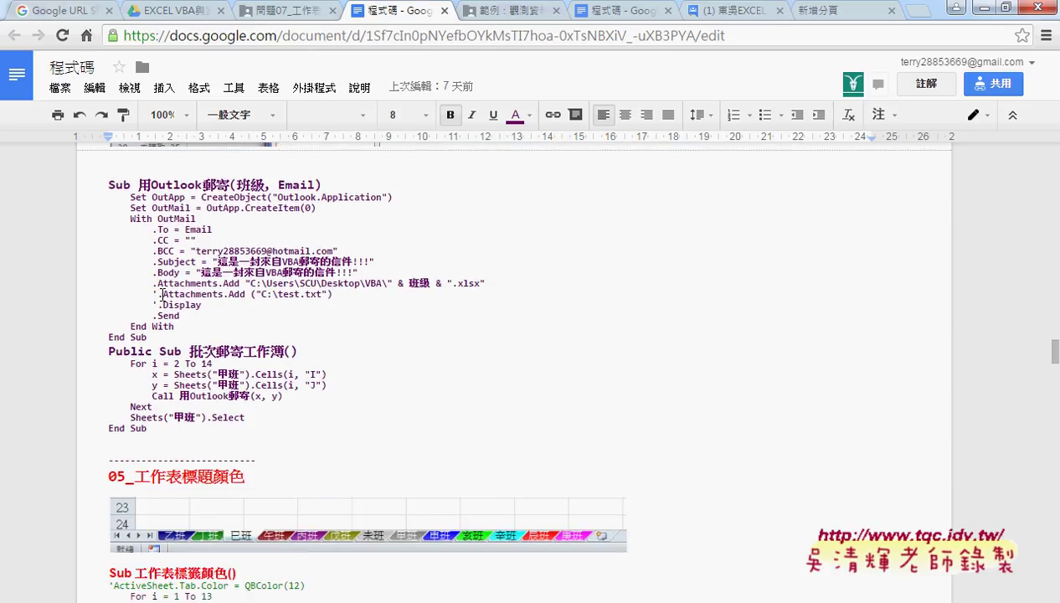
{"action": "left_click_drag", "start_coordinate": [153, 294], "coordinate": [245, 294]}
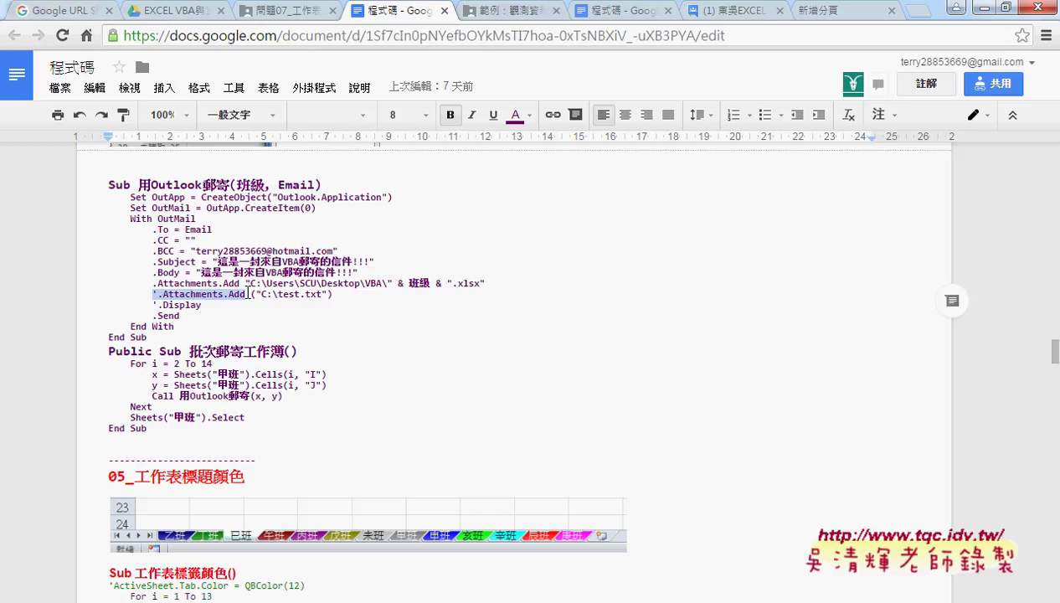
{"action": "left_click", "coordinate": [349, 283]}
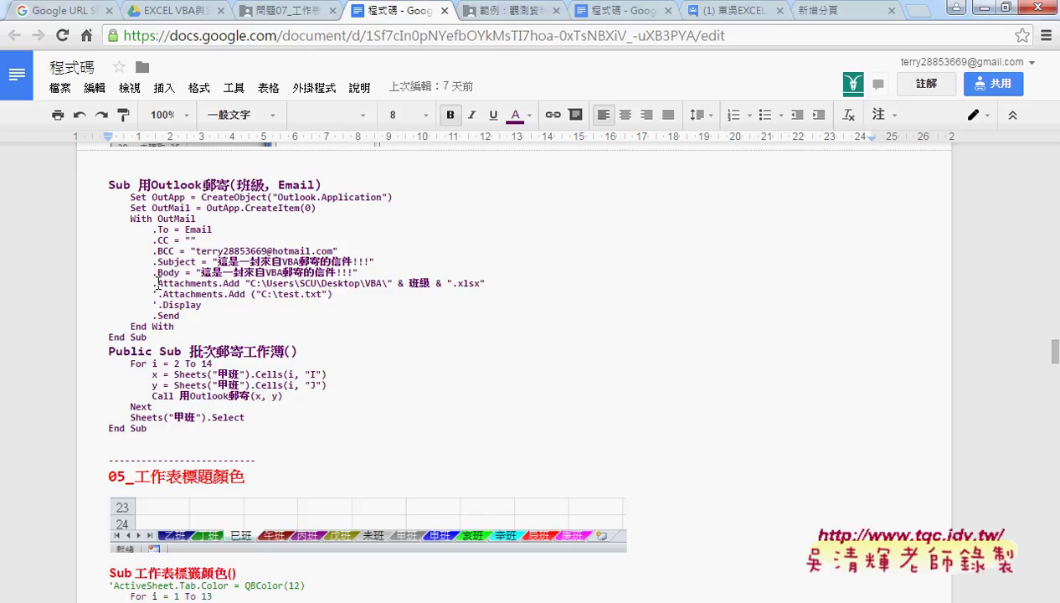
{"action": "left_click_drag", "start_coordinate": [154, 283], "coordinate": [219, 283]}
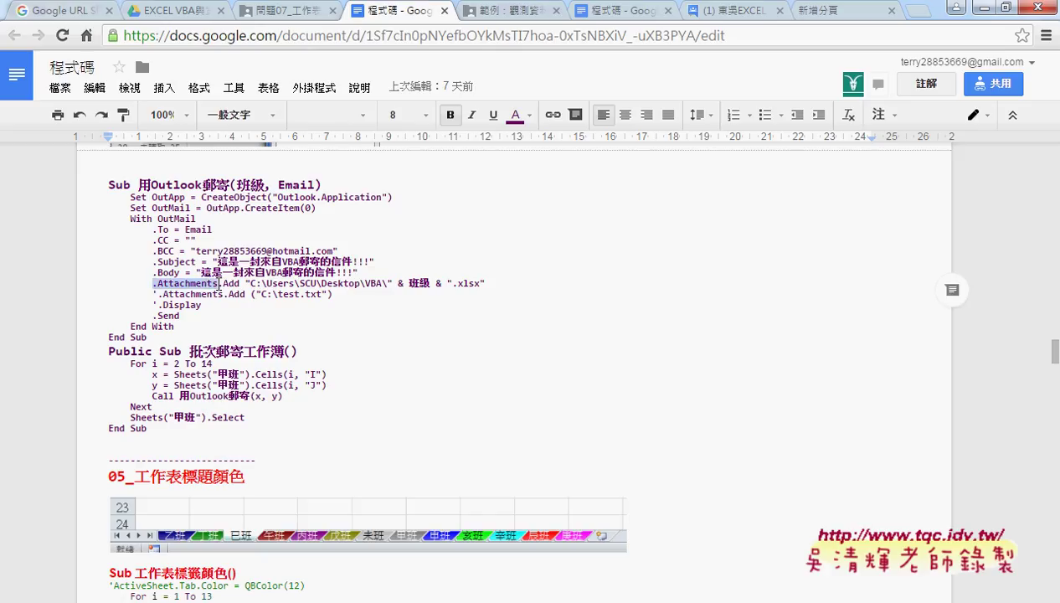
{"action": "left_click_drag", "start_coordinate": [244, 283], "coordinate": [493, 283]}
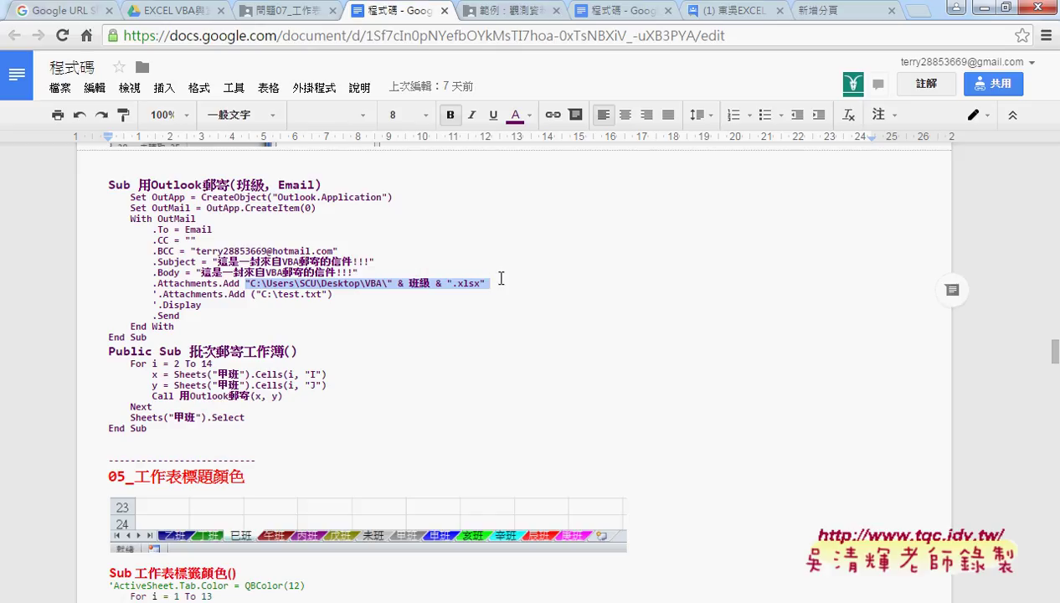
{"action": "left_click_drag", "start_coordinate": [493, 282], "coordinate": [505, 282]}
{"action": "scroll", "coordinate": [519, 312], "scroll_direction": "up", "scroll_amount": 2}
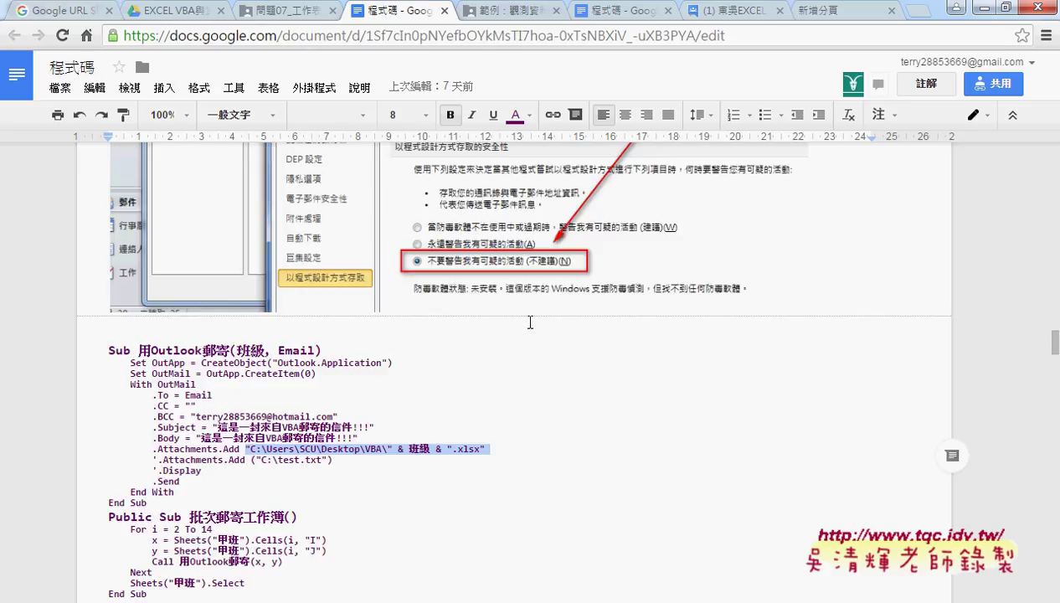
{"action": "left_click", "coordinate": [513, 10]}
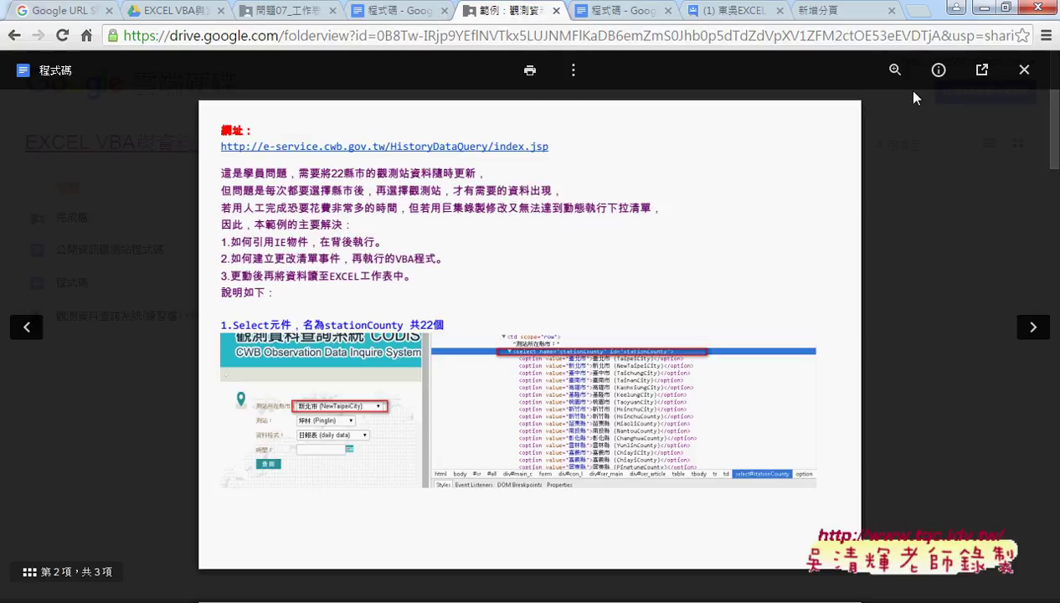
Step: Close the Drive preview and highlight 用IE物件下載網頁資料 in the folder title
{"action": "left_click", "coordinate": [1023, 70]}
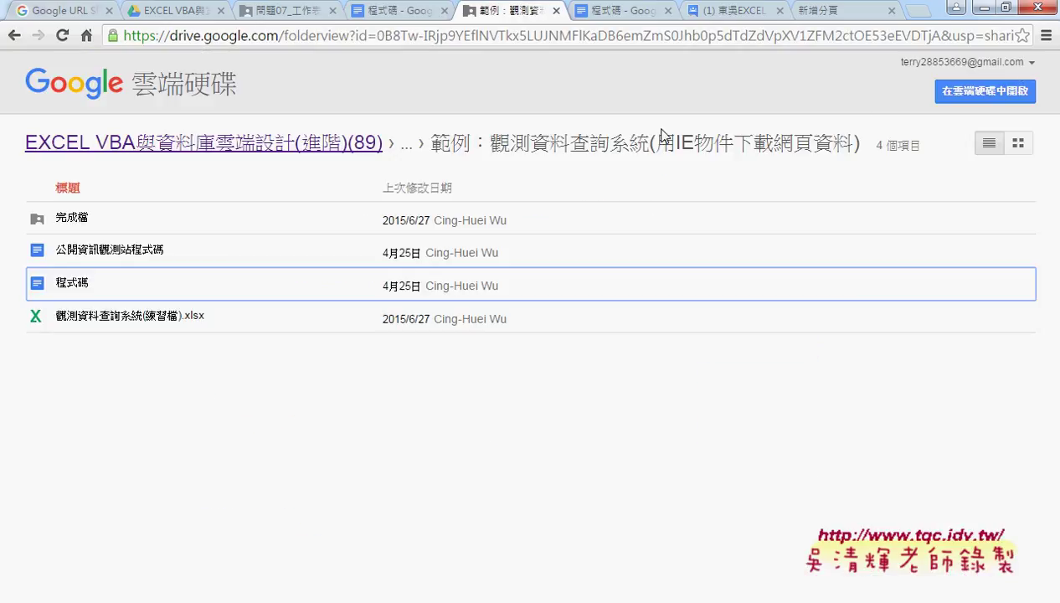
{"action": "left_click_drag", "start_coordinate": [654, 144], "coordinate": [848, 152]}
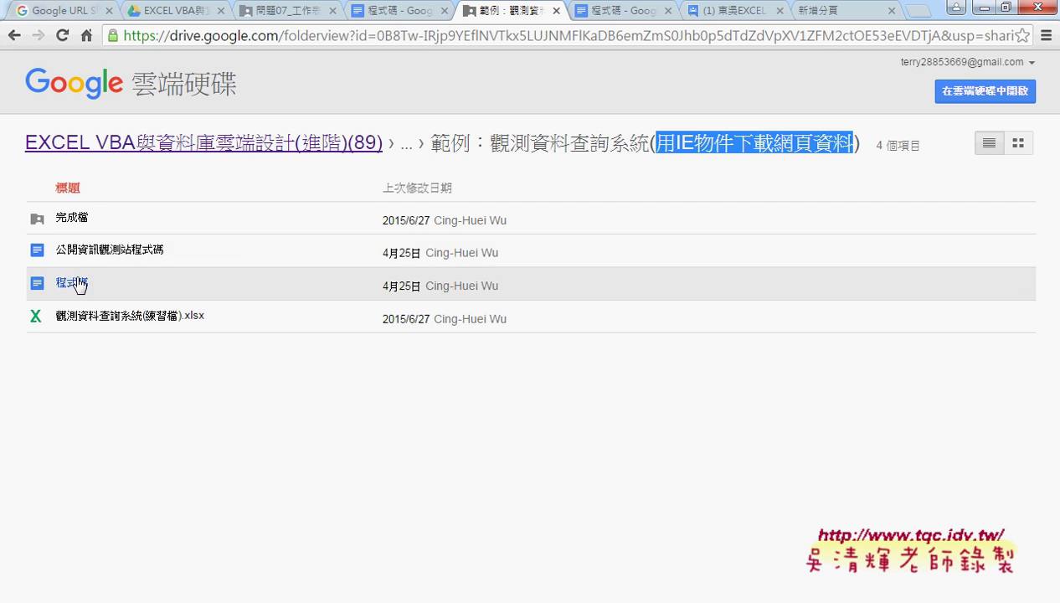
Step: Open the CODiS example 程式碼 document at its introduction
{"action": "left_click", "coordinate": [616, 11]}
{"action": "scroll", "coordinate": [617, 293], "scroll_direction": "up", "scroll_amount": 3}
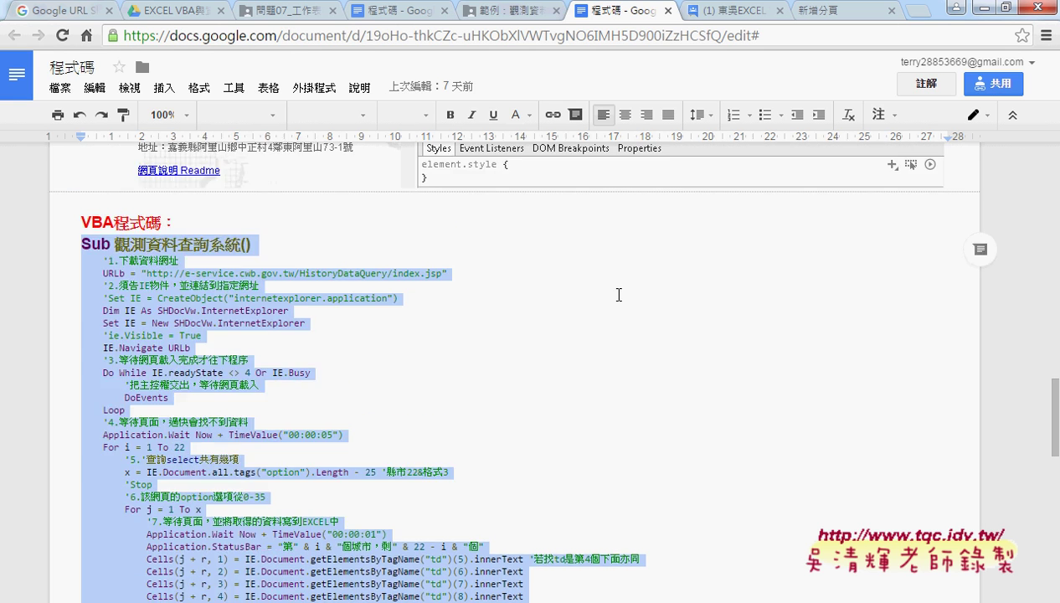
{"action": "scroll", "coordinate": [618, 294], "scroll_direction": "up", "scroll_amount": 5}
{"action": "scroll", "coordinate": [617, 293], "scroll_direction": "up", "scroll_amount": 2}
{"action": "scroll", "coordinate": [617, 293], "scroll_direction": "up", "scroll_amount": 2}
{"action": "scroll", "coordinate": [617, 294], "scroll_direction": "up", "scroll_amount": 2}
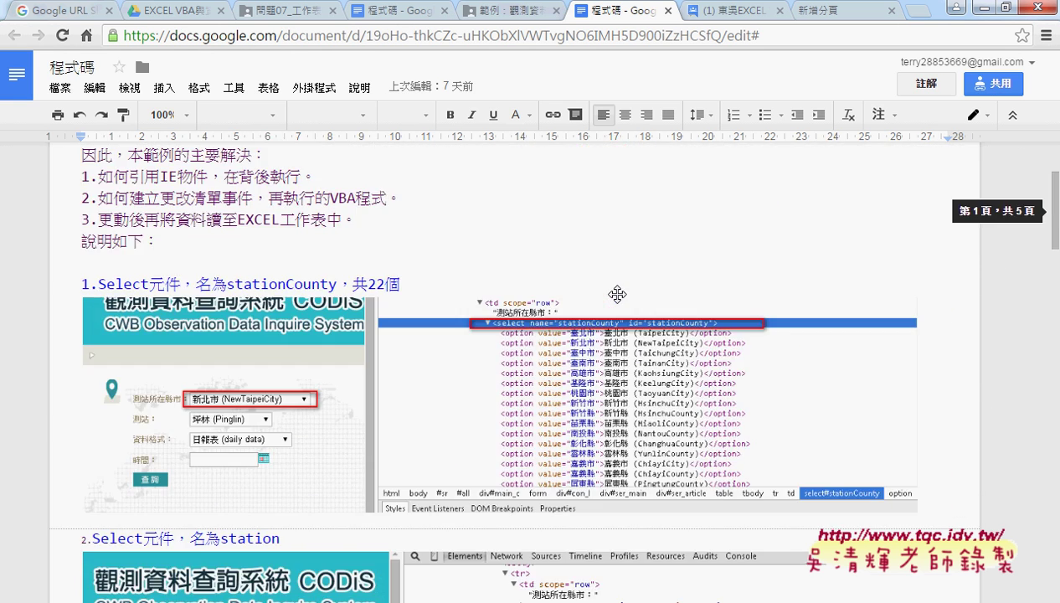
{"action": "scroll", "coordinate": [619, 295], "scroll_direction": "up", "scroll_amount": 2}
{"action": "scroll", "coordinate": [619, 295], "scroll_direction": "up", "scroll_amount": 1}
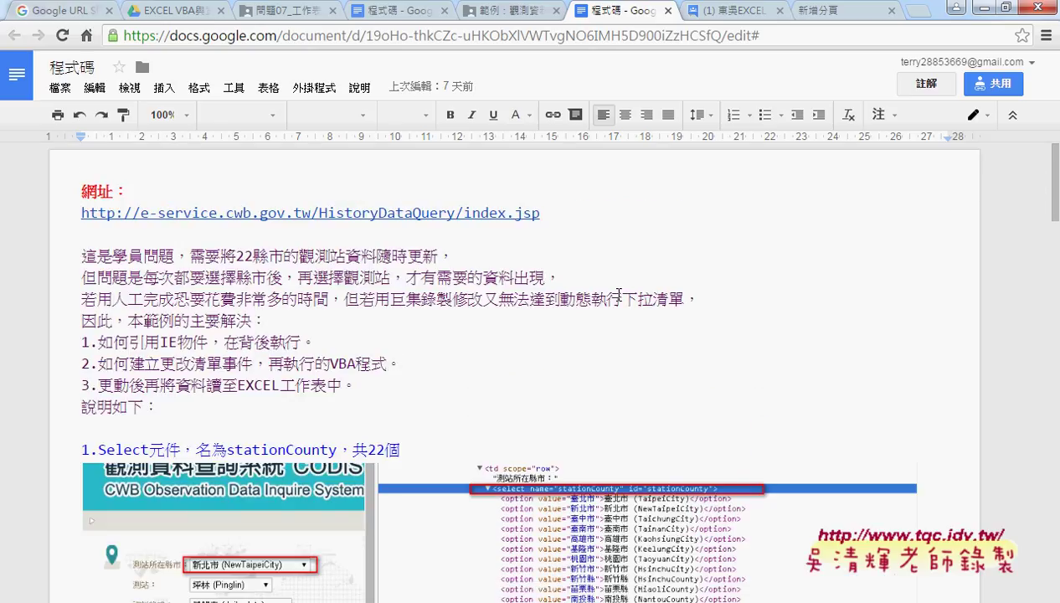
{"action": "scroll", "coordinate": [618, 293], "scroll_direction": "down", "scroll_amount": 2}
{"action": "scroll", "coordinate": [617, 294], "scroll_direction": "down", "scroll_amount": 3}
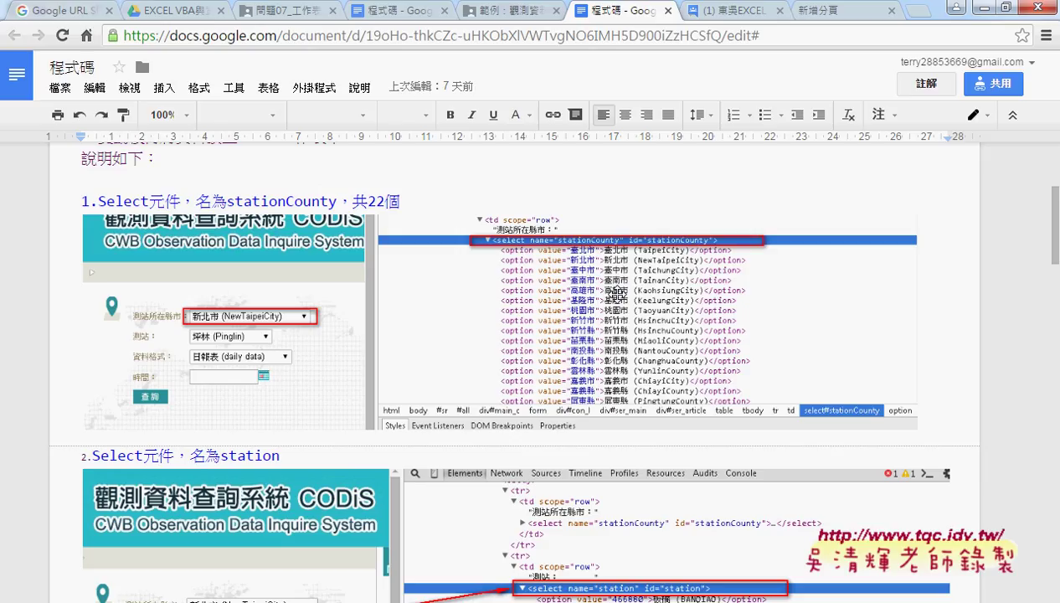
Step: Scroll through sections 1–3 to the VBA code, then return to the Drive folder
{"action": "scroll", "coordinate": [617, 295], "scroll_direction": "down", "scroll_amount": 4}
{"action": "scroll", "coordinate": [542, 289], "scroll_direction": "down", "scroll_amount": 4}
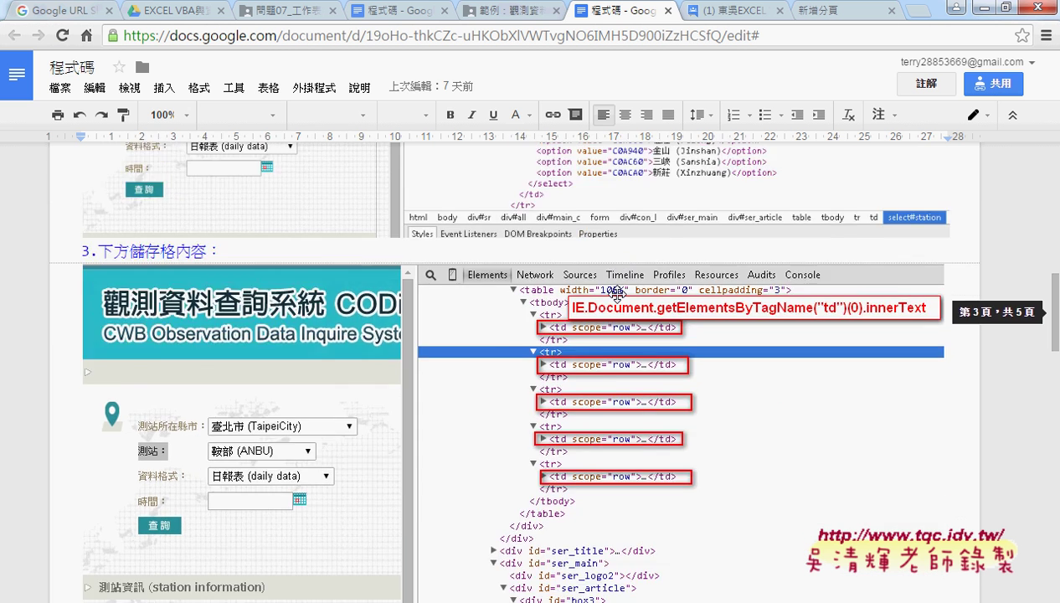
{"action": "scroll", "coordinate": [542, 289], "scroll_direction": "down", "scroll_amount": 4}
{"action": "scroll", "coordinate": [450, 356], "scroll_direction": "down", "scroll_amount": 2}
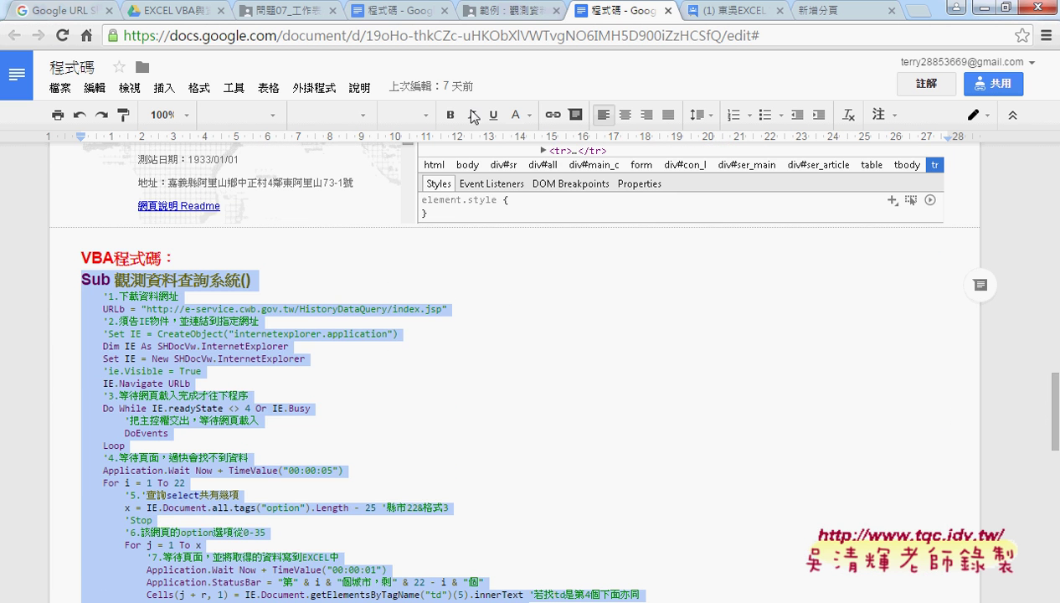
{"action": "left_click", "coordinate": [500, 10]}
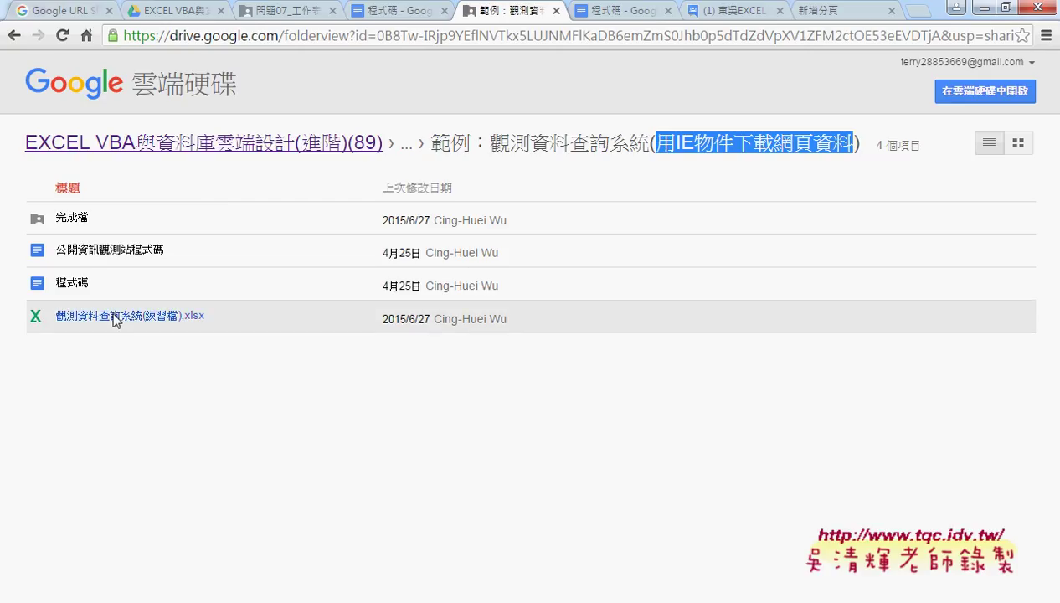
Step: In the 觀測資料查詢系統 workbook's macro code, select the commented 'Dim IE and 'Set IE lines
{"action": "mouse_move", "coordinate": [283, 580]}
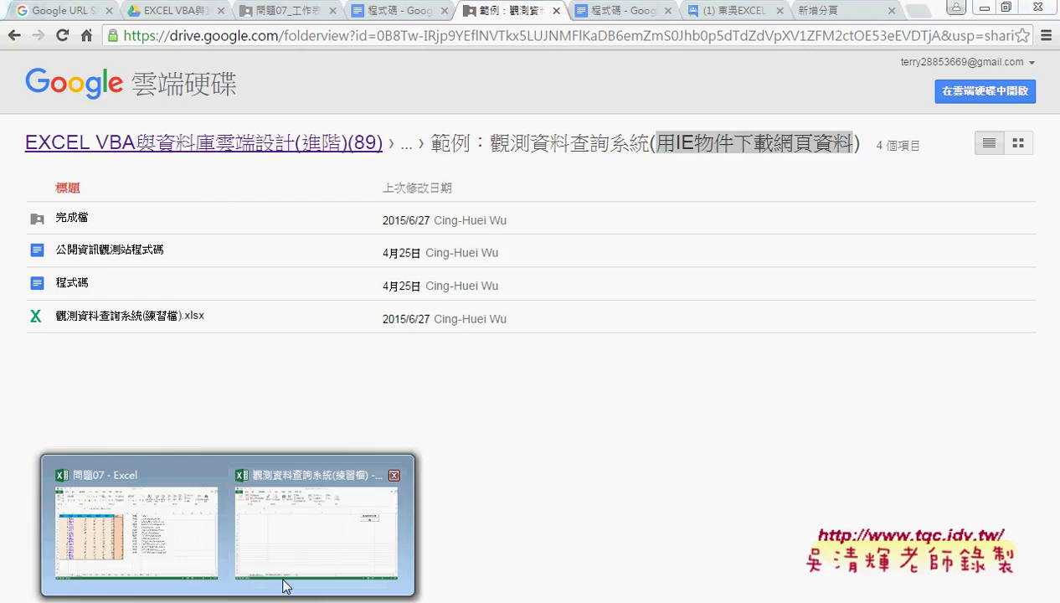
{"action": "left_click", "coordinate": [328, 541]}
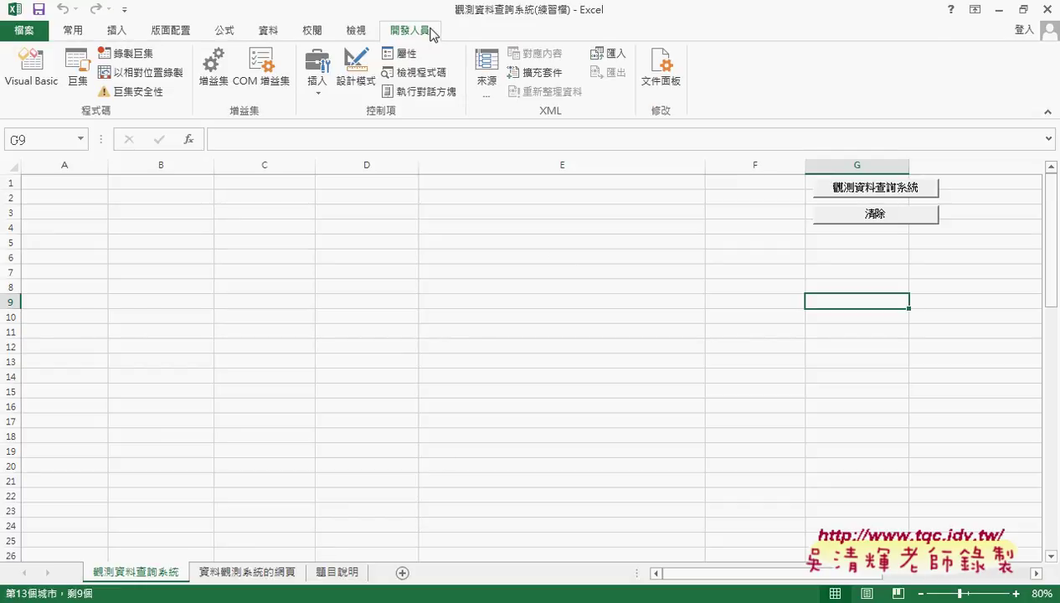
{"action": "left_click", "coordinate": [38, 87]}
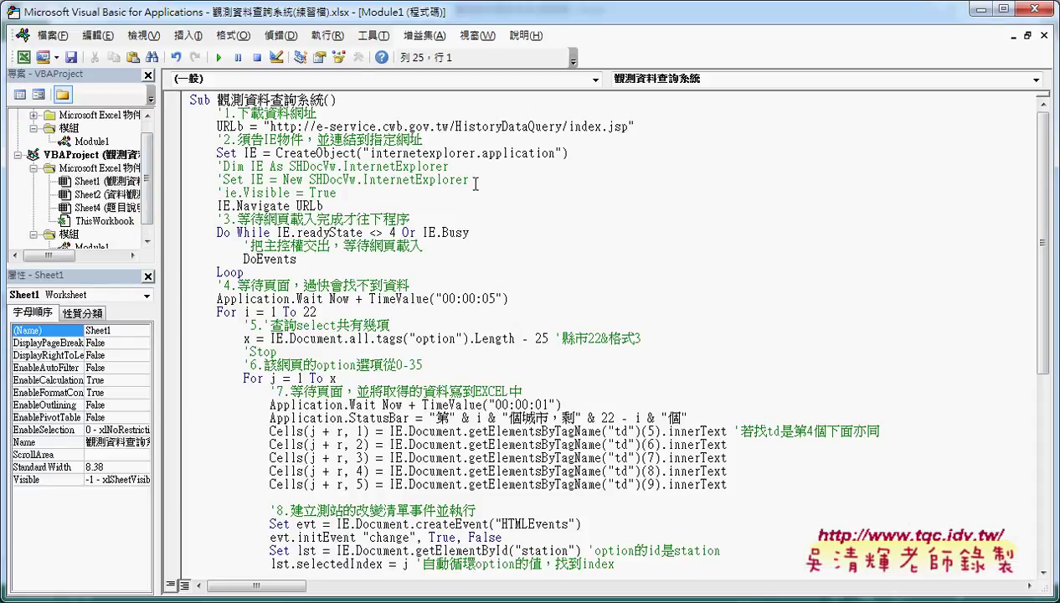
{"action": "left_click_drag", "start_coordinate": [470, 179], "coordinate": [186, 166]}
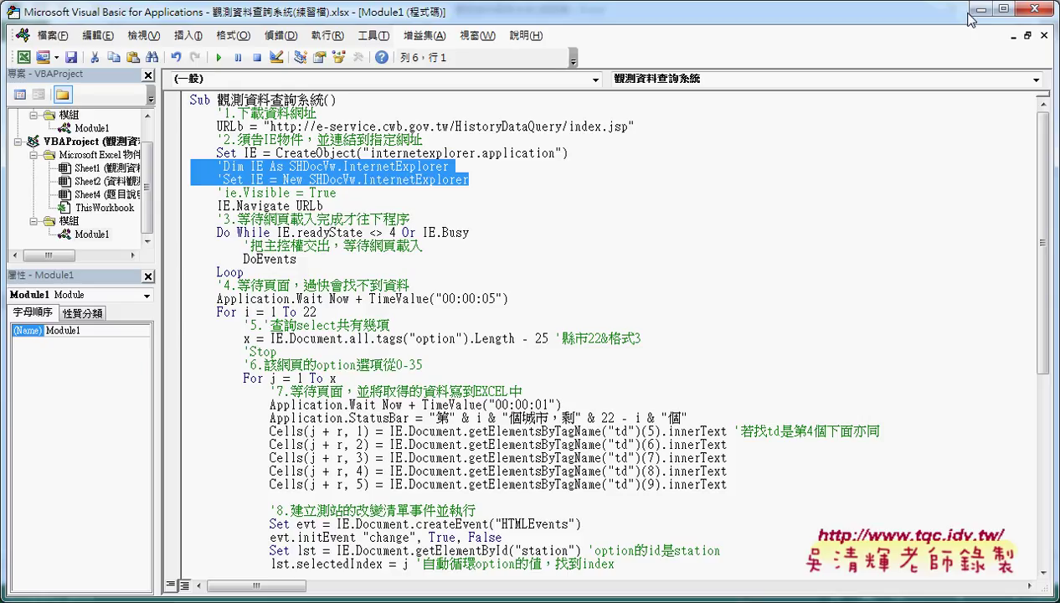
{"action": "left_click_drag", "start_coordinate": [469, 180], "coordinate": [174, 166]}
Step: In the 程式碼 document, uncomment Set IE = CreateObject and comment out the Dim IE and Set IE = New lines
{"action": "key", "text": "alt+Tab"}
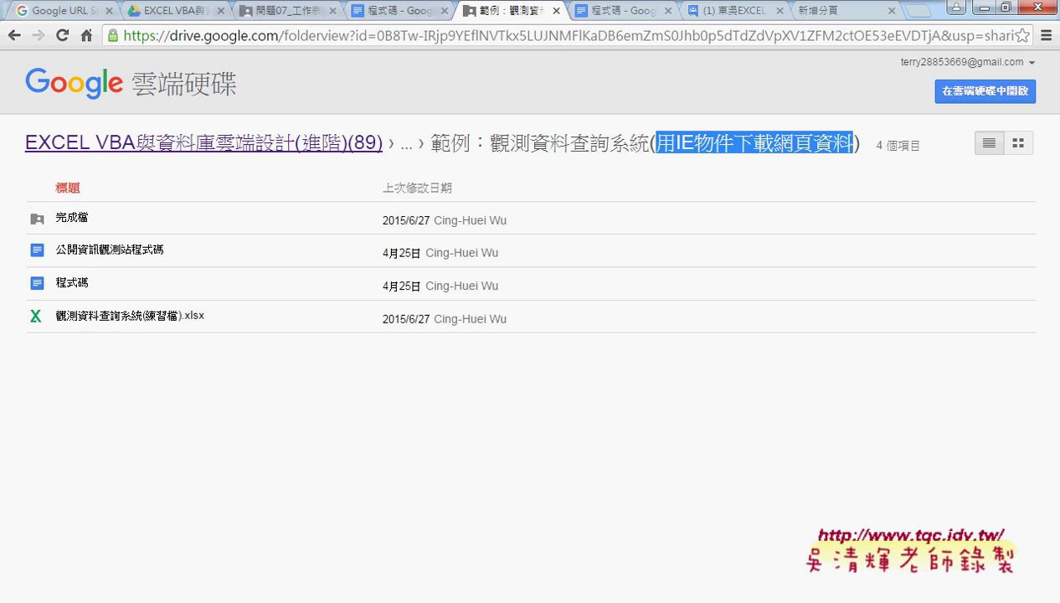
{"action": "left_click", "coordinate": [640, 12]}
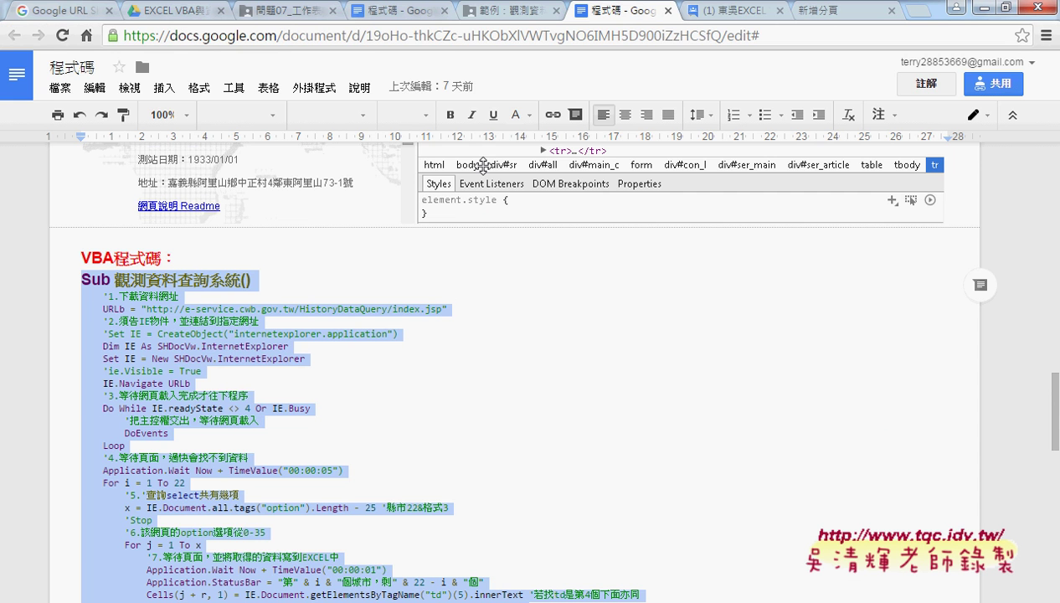
{"action": "left_click", "coordinate": [223, 295]}
{"action": "left_click", "coordinate": [107, 334]}
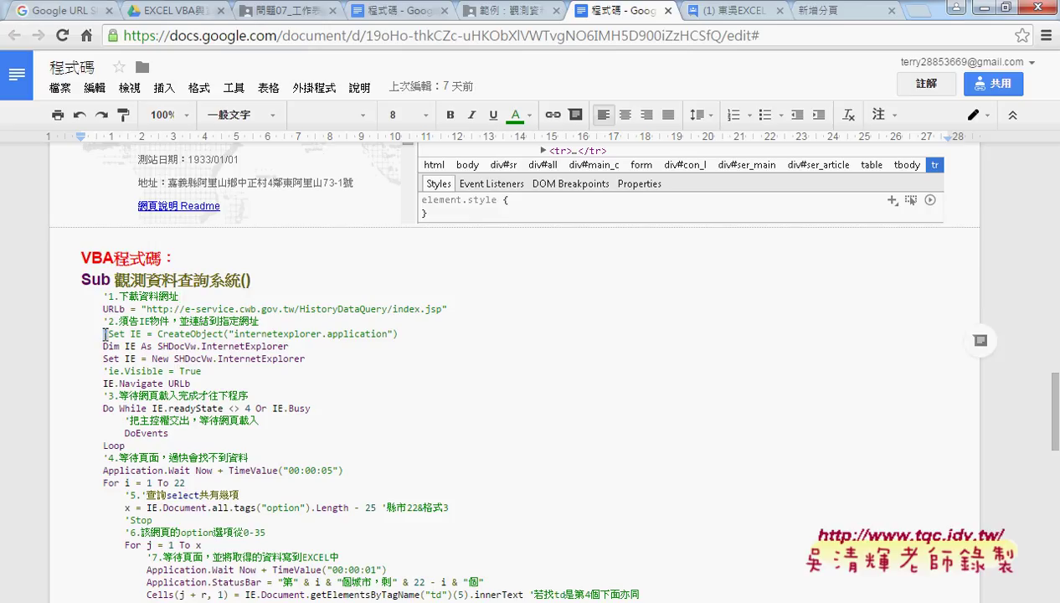
{"action": "key", "text": "Delete"}
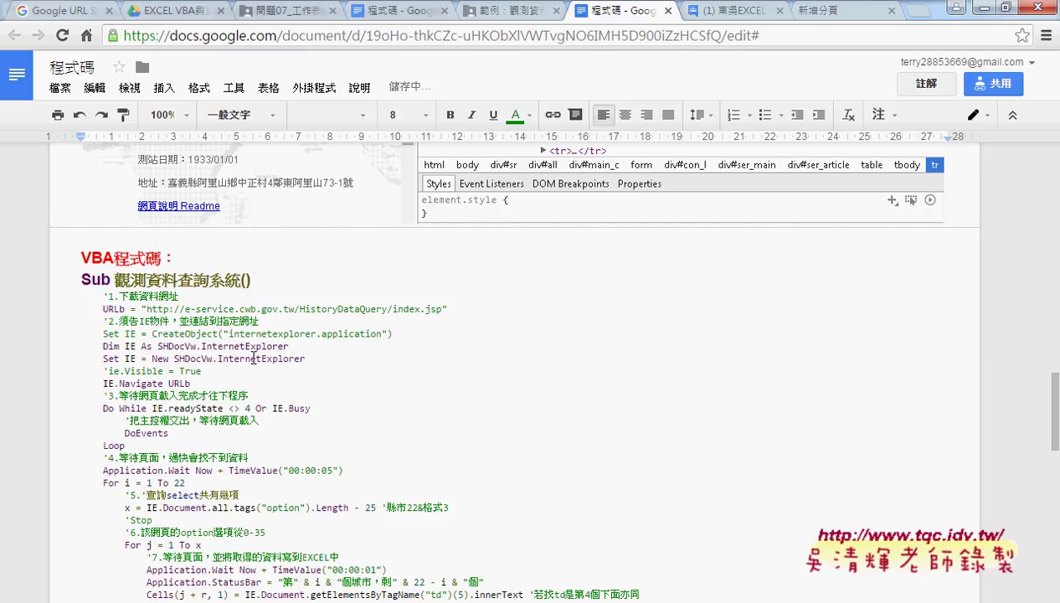
{"action": "key", "text": "Down"}
{"action": "type", "text": "'"}
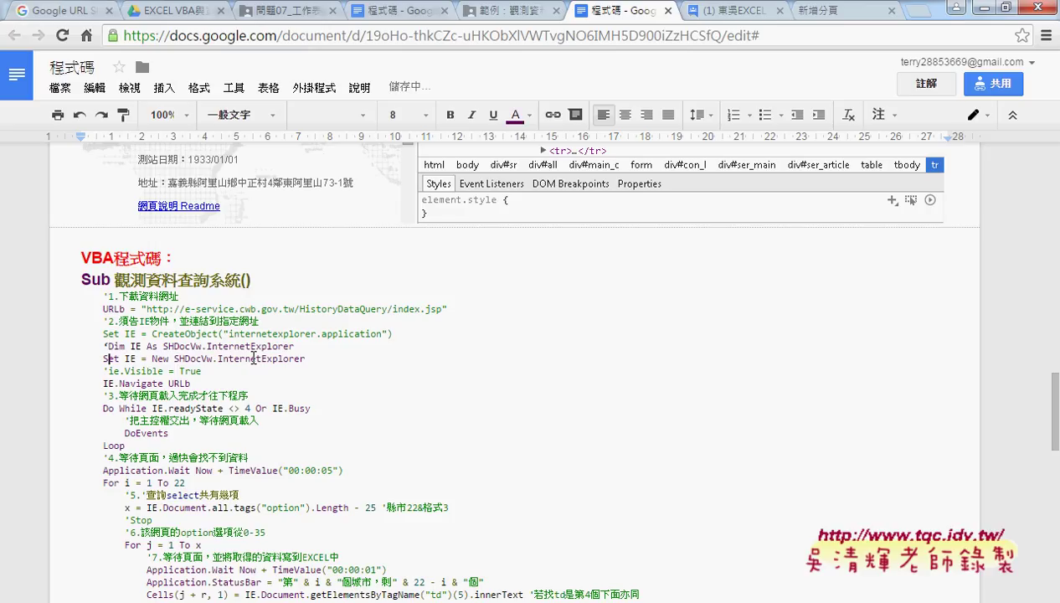
{"action": "key", "text": "Left"}
{"action": "type", "text": "'"}
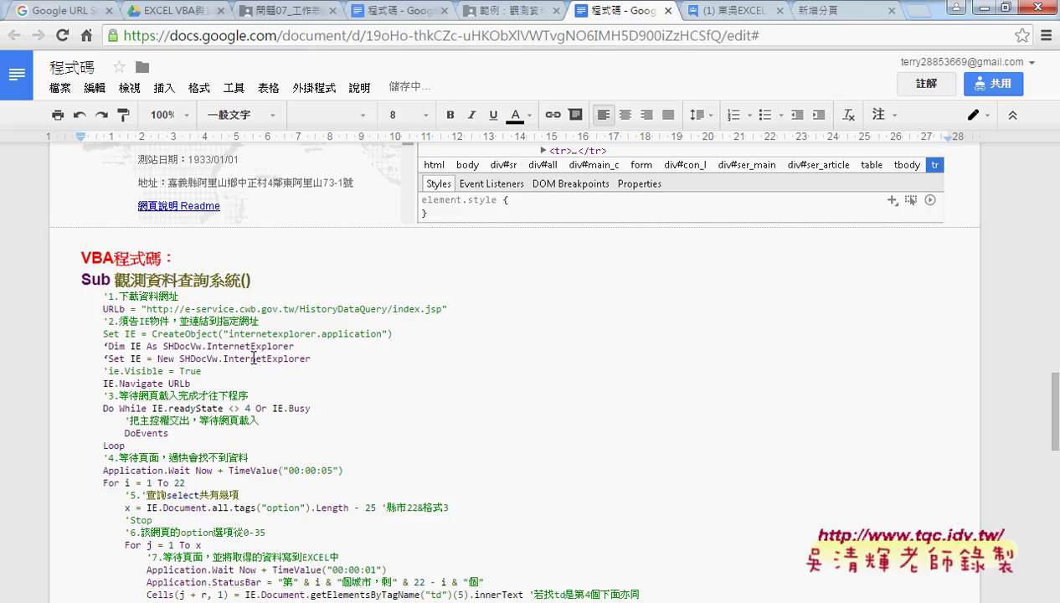
Step: Copy the two commented IE lines from the VBA editor and paste them over the document's lines
{"action": "left_click_drag", "start_coordinate": [311, 358], "coordinate": [74, 346]}
{"action": "key", "text": "ctrl+c"}
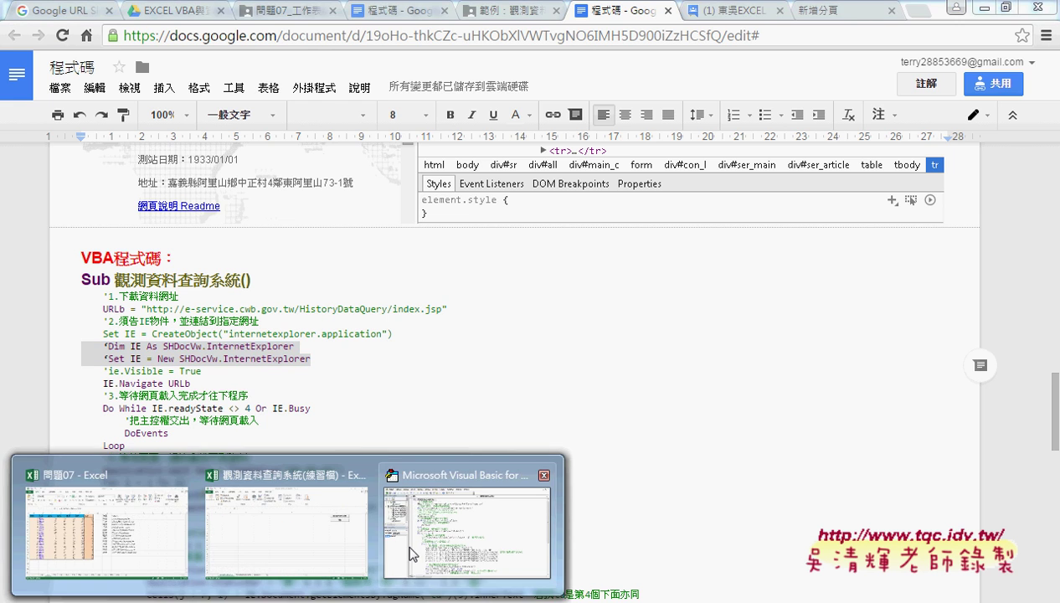
{"action": "left_click", "coordinate": [473, 508]}
{"action": "right_click", "coordinate": [370, 173]}
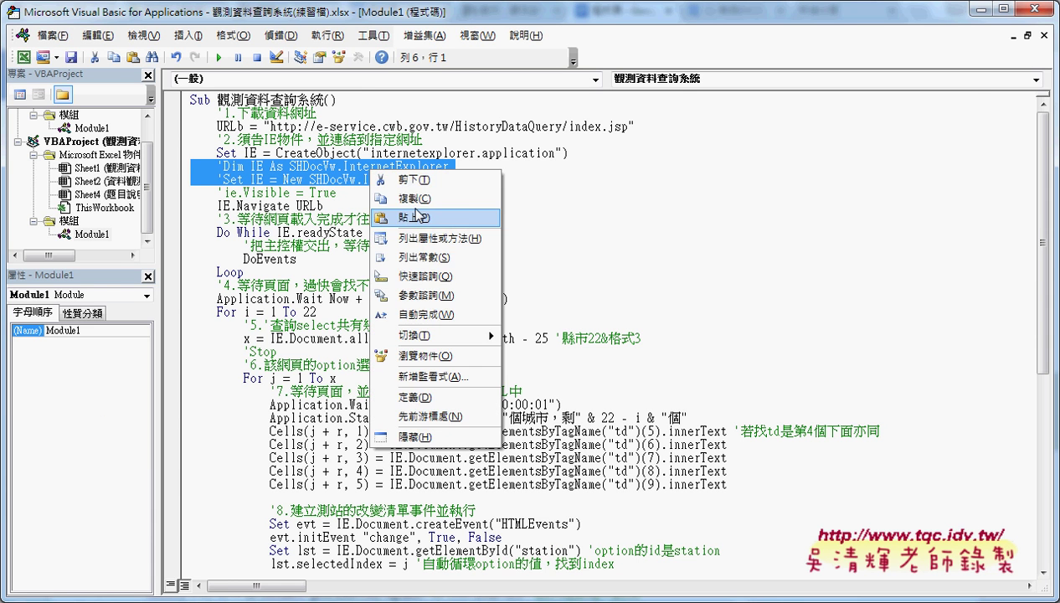
{"action": "left_click", "coordinate": [410, 194]}
{"action": "left_click", "coordinate": [981, 12]}
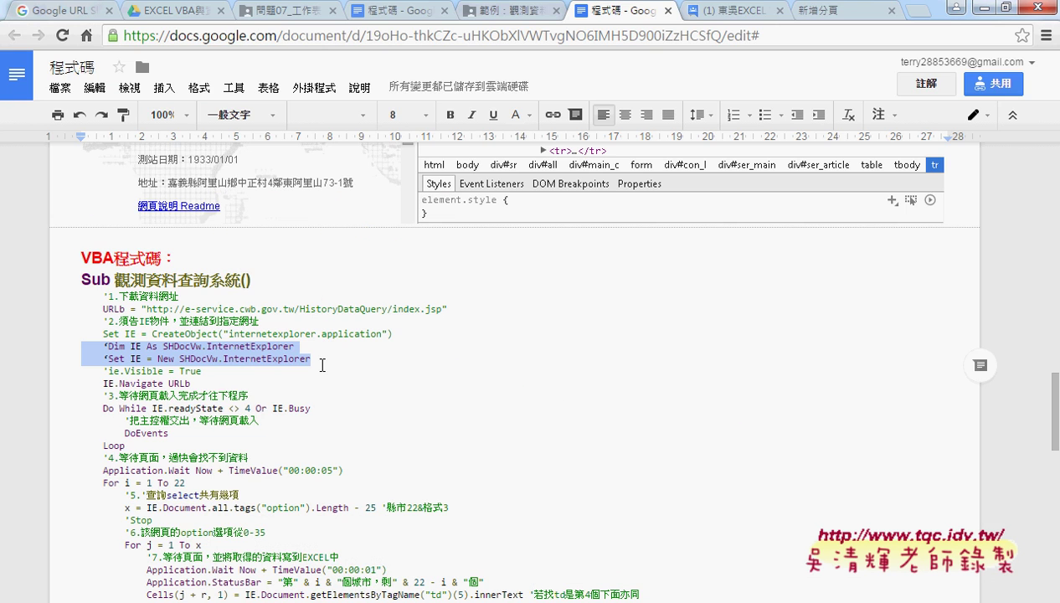
{"action": "left_click_drag", "start_coordinate": [322, 365], "coordinate": [87, 351]}
{"action": "key", "text": "ctrl+v"}
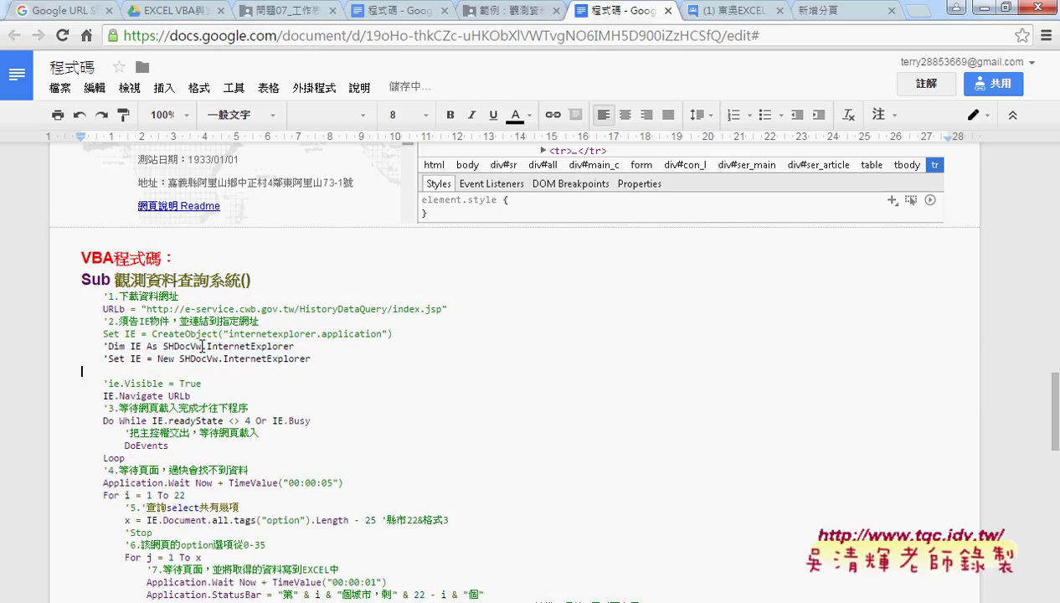
Step: Point out CreateObject("internetexplorer.application") and the commented IE lines, then return to the VBA editor
{"action": "left_click_drag", "start_coordinate": [152, 334], "coordinate": [220, 334]}
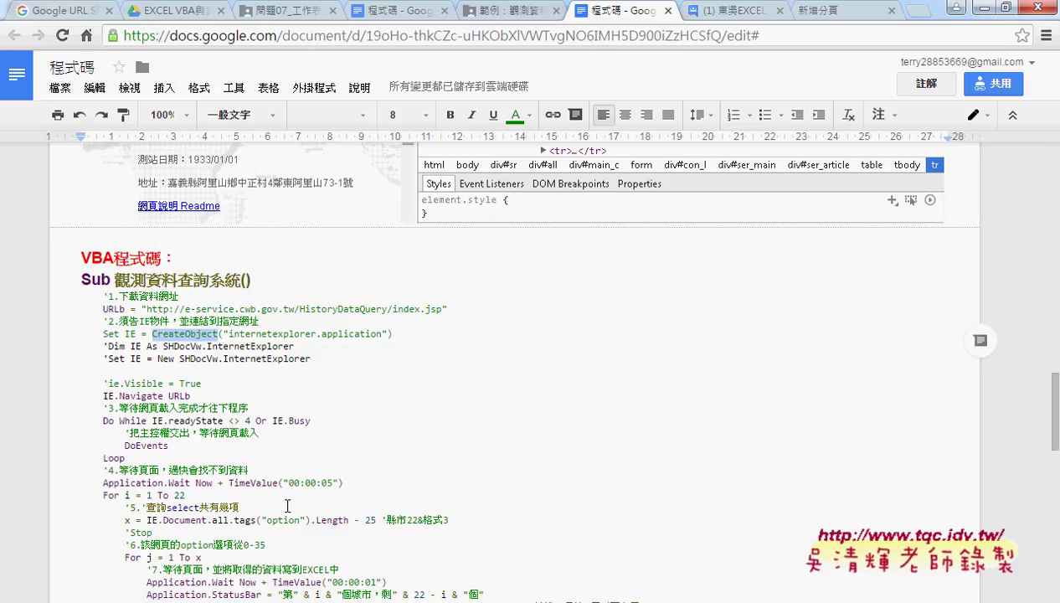
{"action": "left_click_drag", "start_coordinate": [229, 333], "coordinate": [375, 334]}
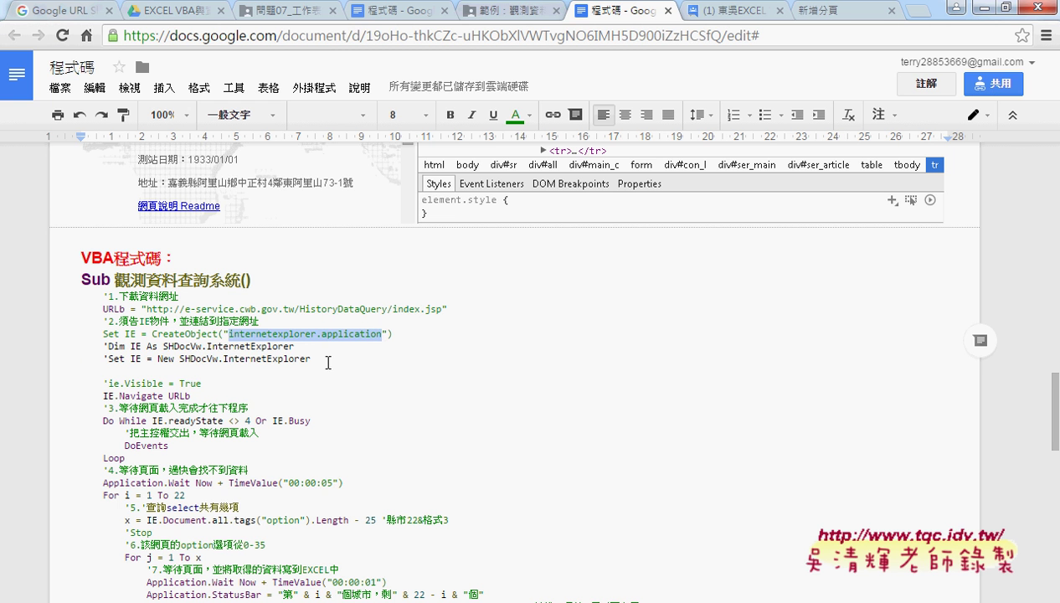
{"action": "left_click_drag", "start_coordinate": [326, 358], "coordinate": [78, 344]}
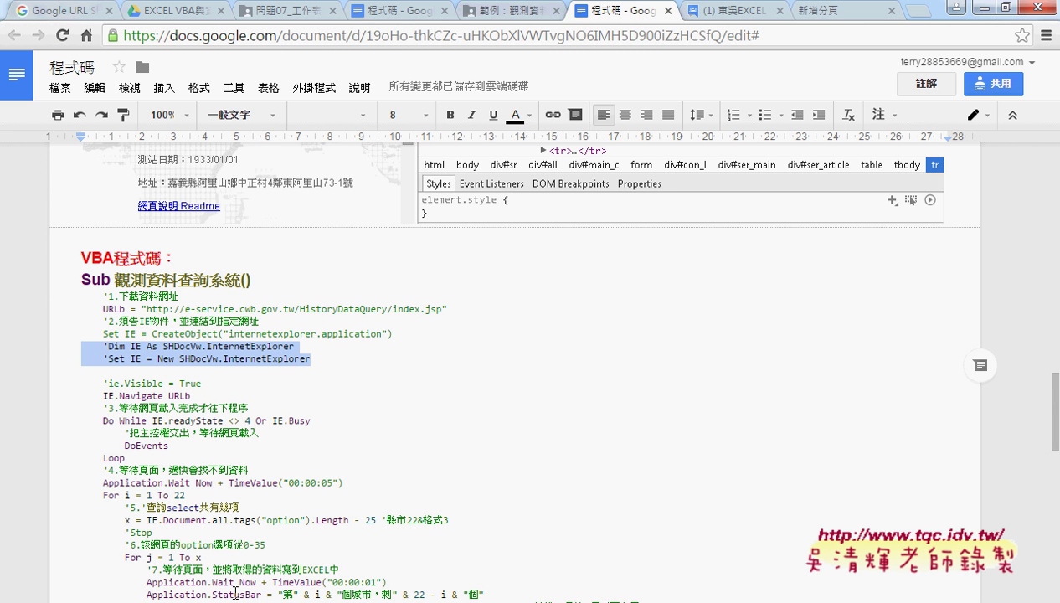
{"action": "mouse_move", "coordinate": [238, 596]}
{"action": "left_click", "coordinate": [494, 549]}
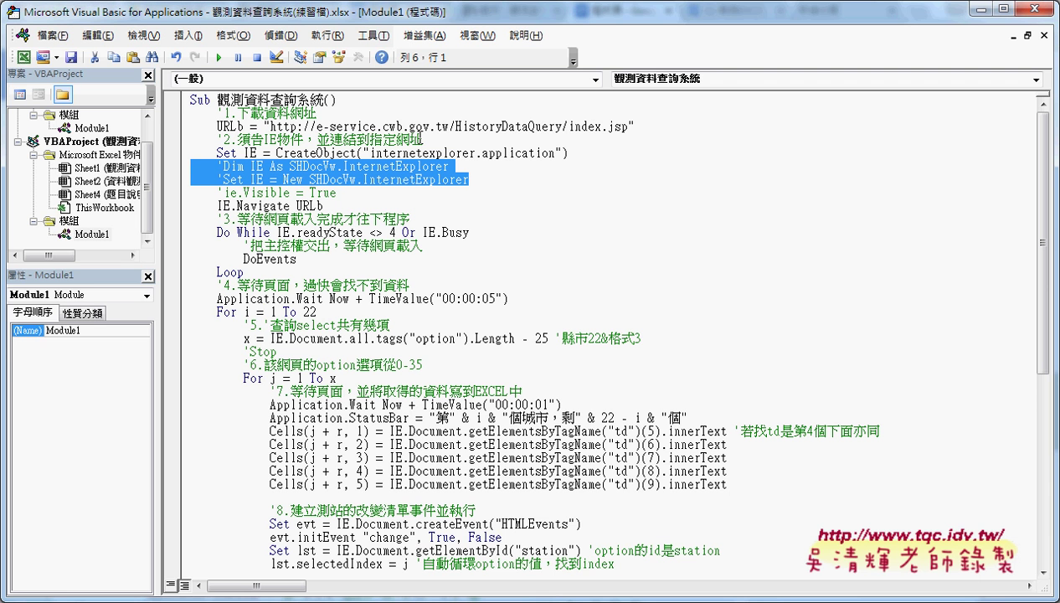
Step: Tick Microsoft Internet Controls in the project's Tools > References list
{"action": "left_click", "coordinate": [373, 35]}
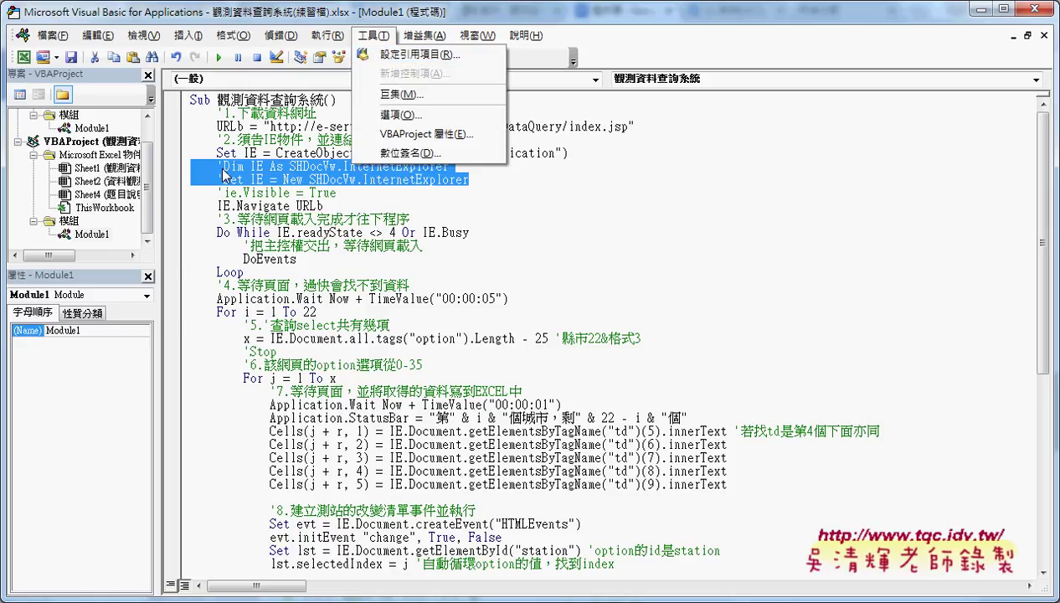
{"action": "left_click", "coordinate": [420, 55]}
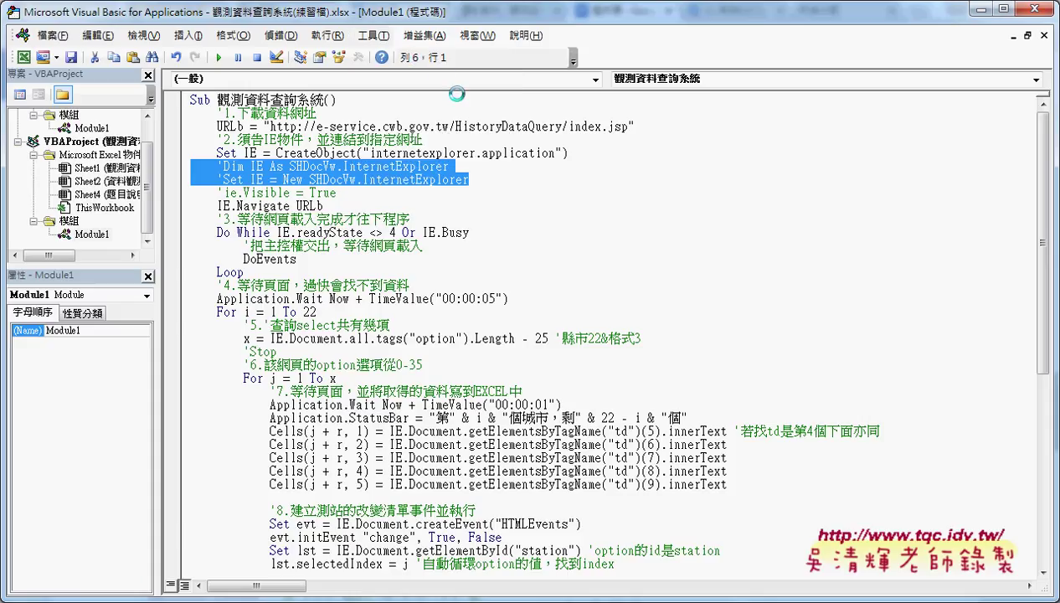
{"action": "left_click_drag", "start_coordinate": [586, 172], "coordinate": [591, 218]}
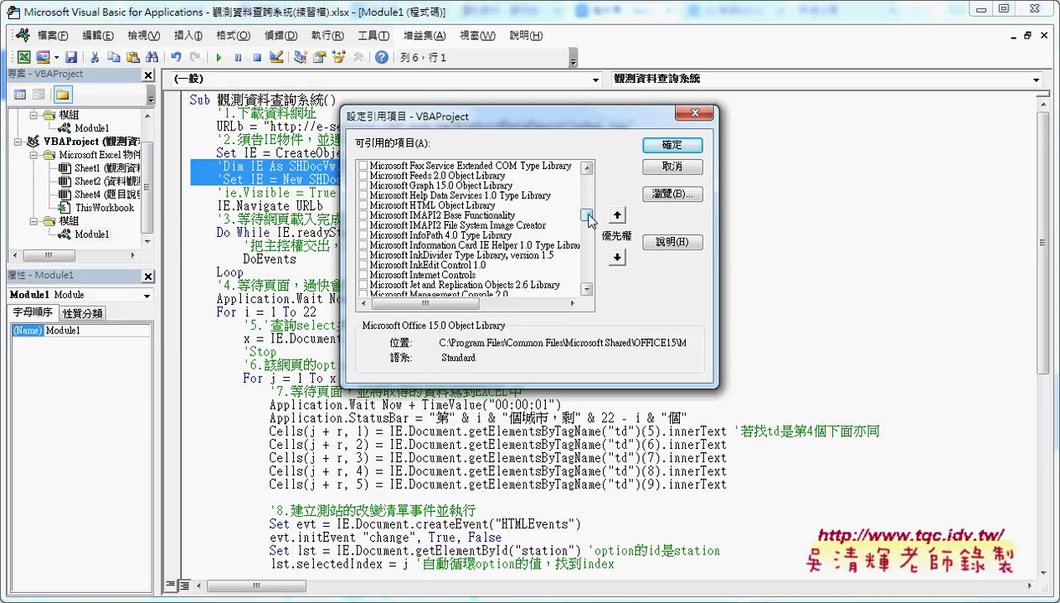
{"action": "left_click", "coordinate": [444, 277]}
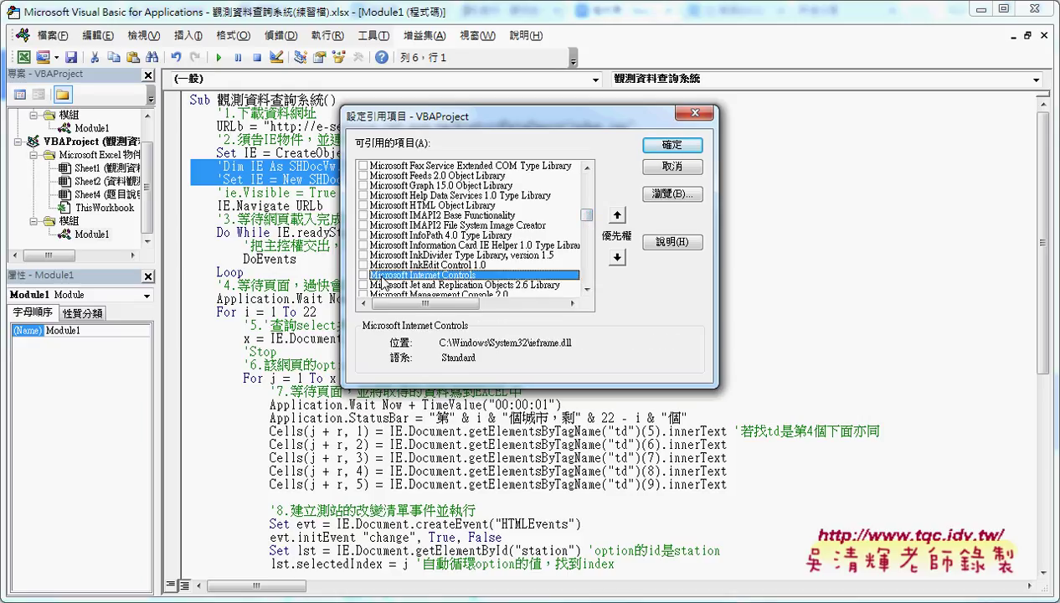
{"action": "left_click", "coordinate": [362, 275]}
Step: Mark in red how Microsoft Internet Controls relates to the SHDocVw Dim and Set lines, then clear the marks
{"action": "left_click_drag", "start_coordinate": [480, 295], "coordinate": [484, 289]}
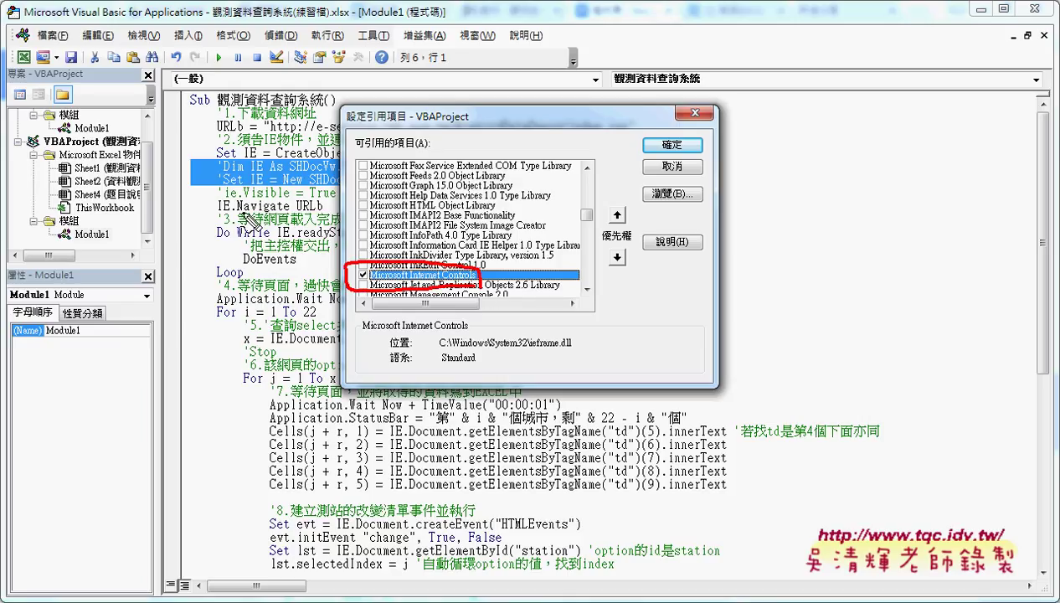
{"action": "left_click_drag", "start_coordinate": [265, 198], "coordinate": [293, 199]}
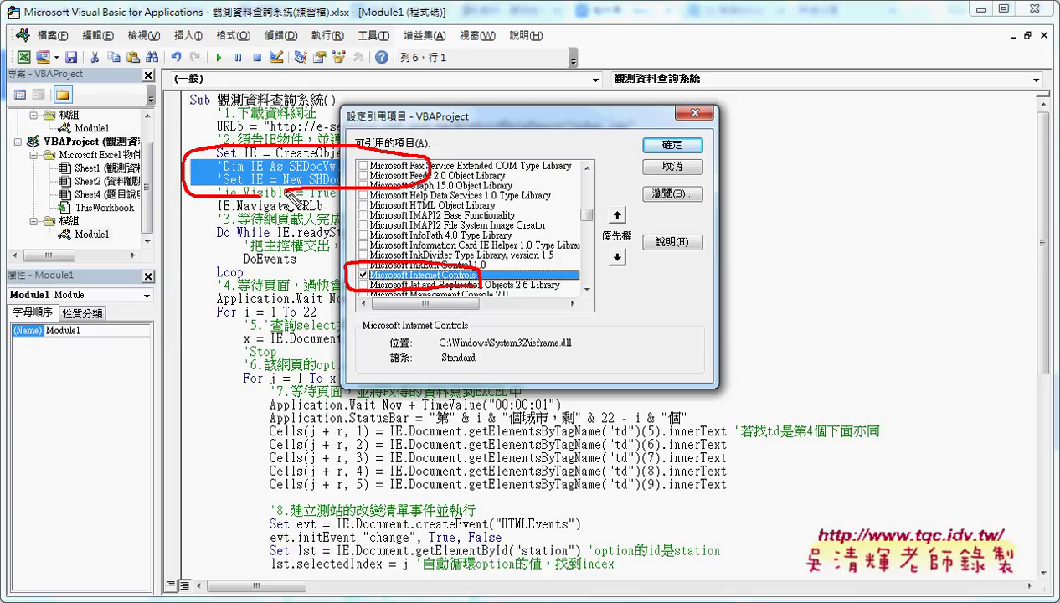
{"action": "left_click_drag", "start_coordinate": [362, 279], "coordinate": [276, 201]}
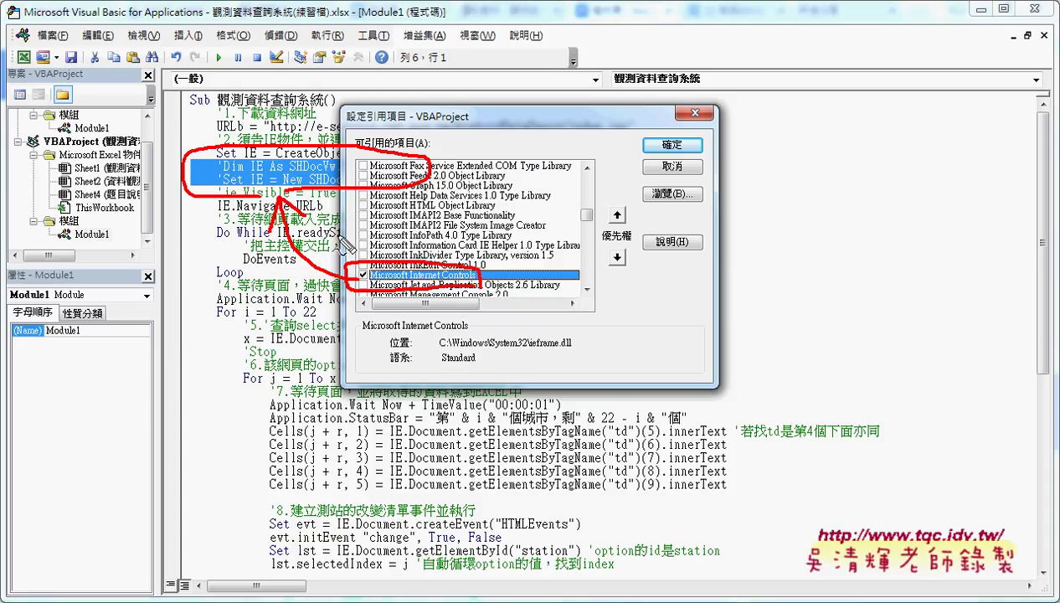
{"action": "left_click_drag", "start_coordinate": [412, 276], "coordinate": [381, 323]}
{"action": "left_click_drag", "start_coordinate": [391, 249], "coordinate": [455, 334]}
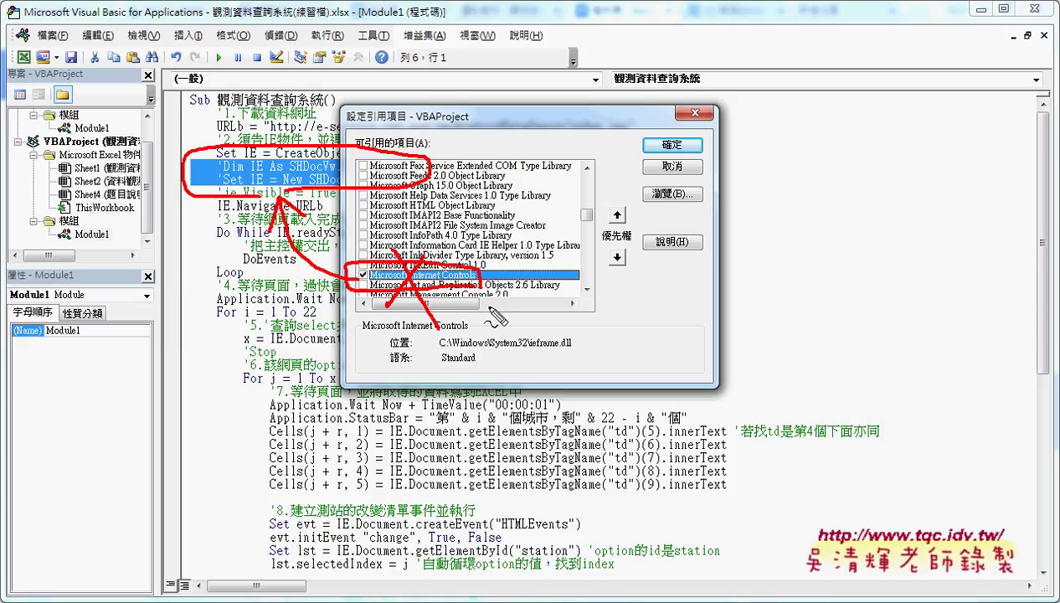
{"action": "key", "text": "Escape"}
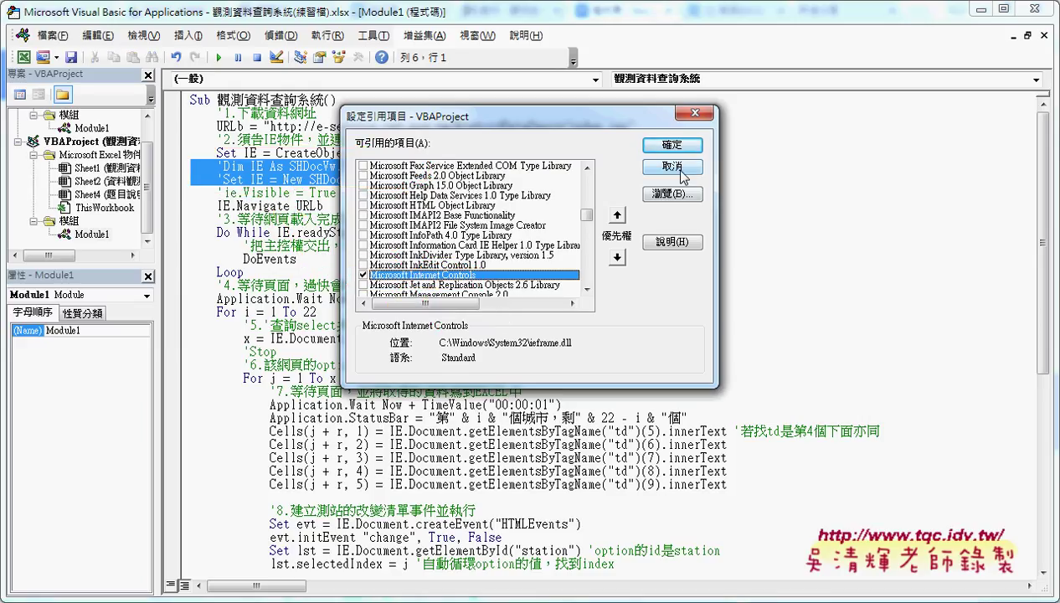
Step: Move the References dialog aside and draw red strokes linking the code to Microsoft Internet Controls
{"action": "left_click_drag", "start_coordinate": [635, 119], "coordinate": [657, 207]}
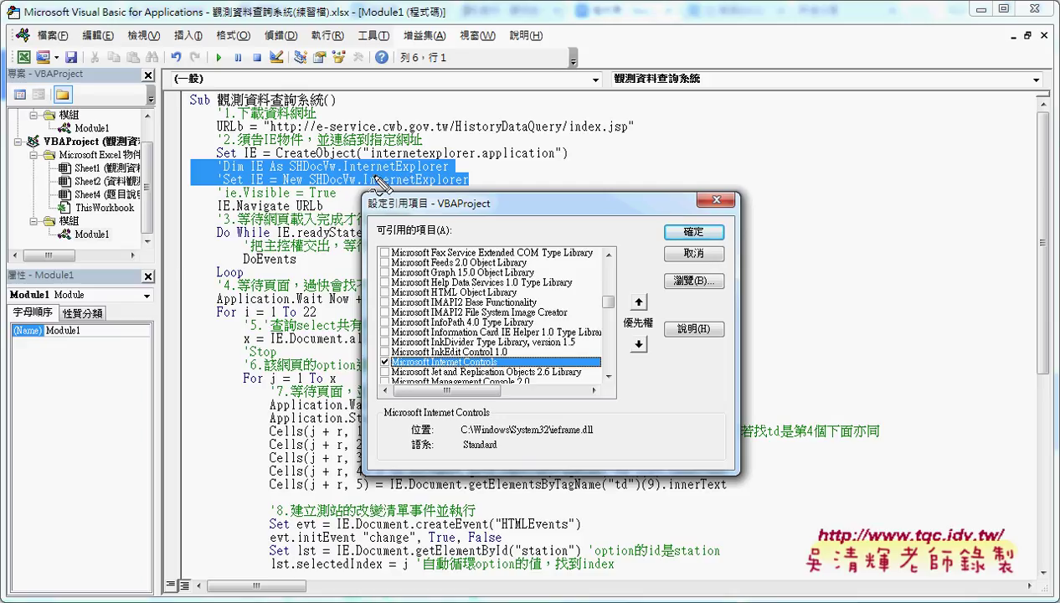
{"action": "left_click_drag", "start_coordinate": [310, 184], "coordinate": [359, 367]}
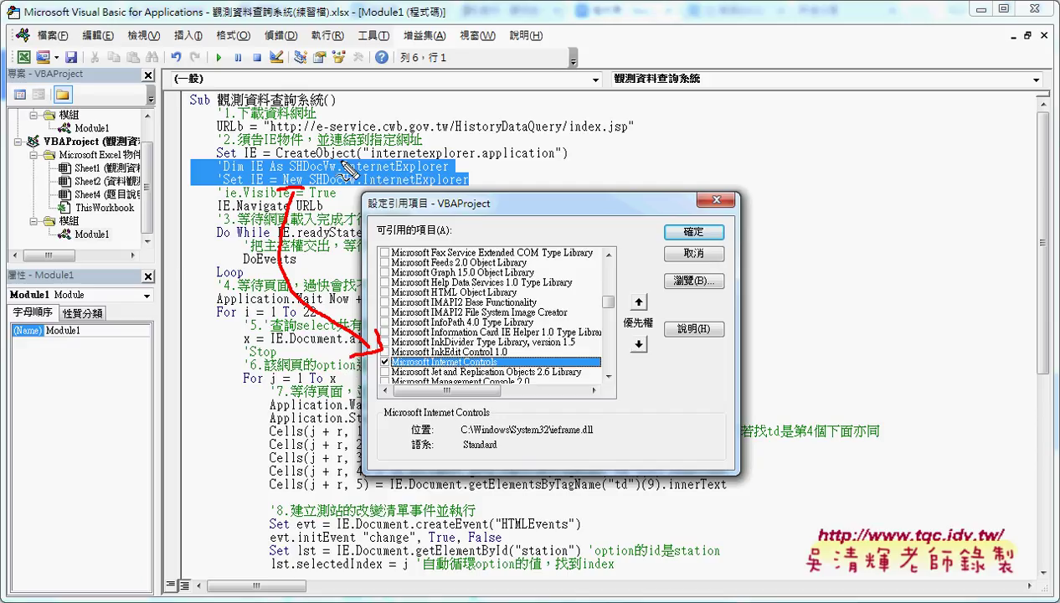
{"action": "left_click_drag", "start_coordinate": [298, 178], "coordinate": [337, 153]}
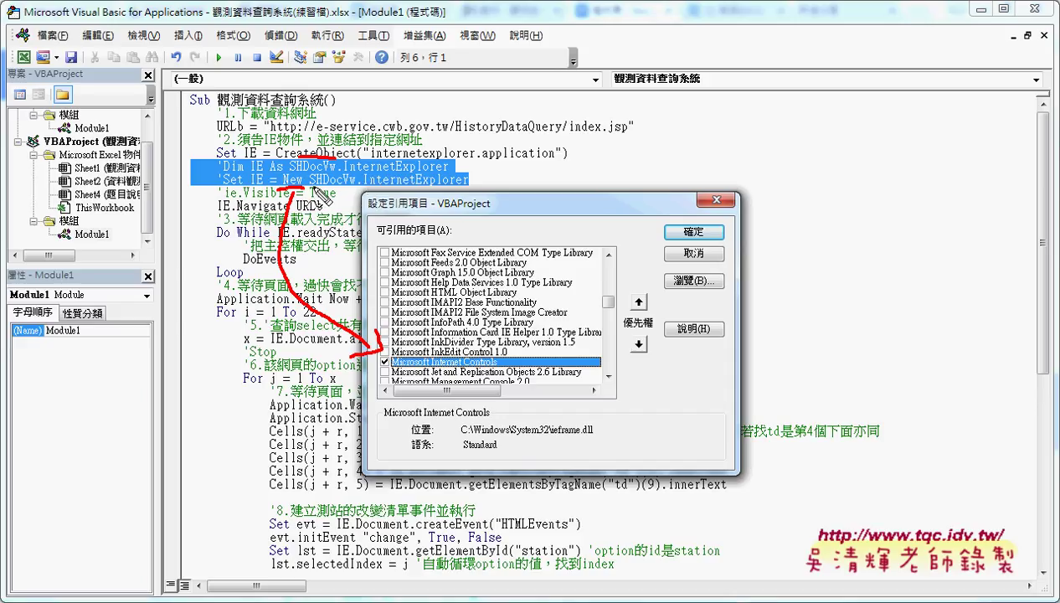
{"action": "left_click_drag", "start_coordinate": [213, 168], "coordinate": [231, 165]}
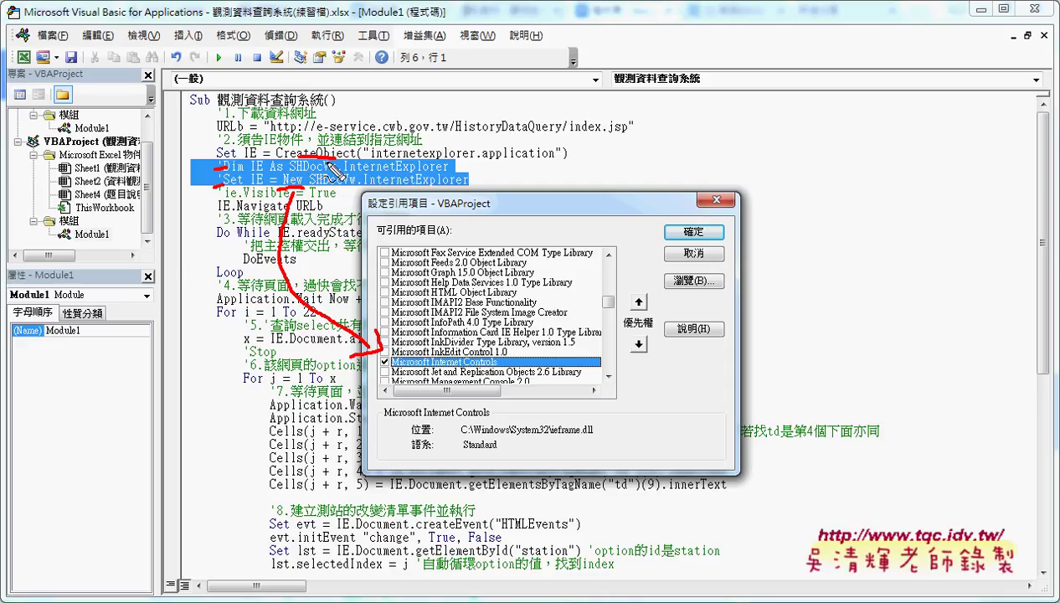
{"action": "key", "text": "Escape"}
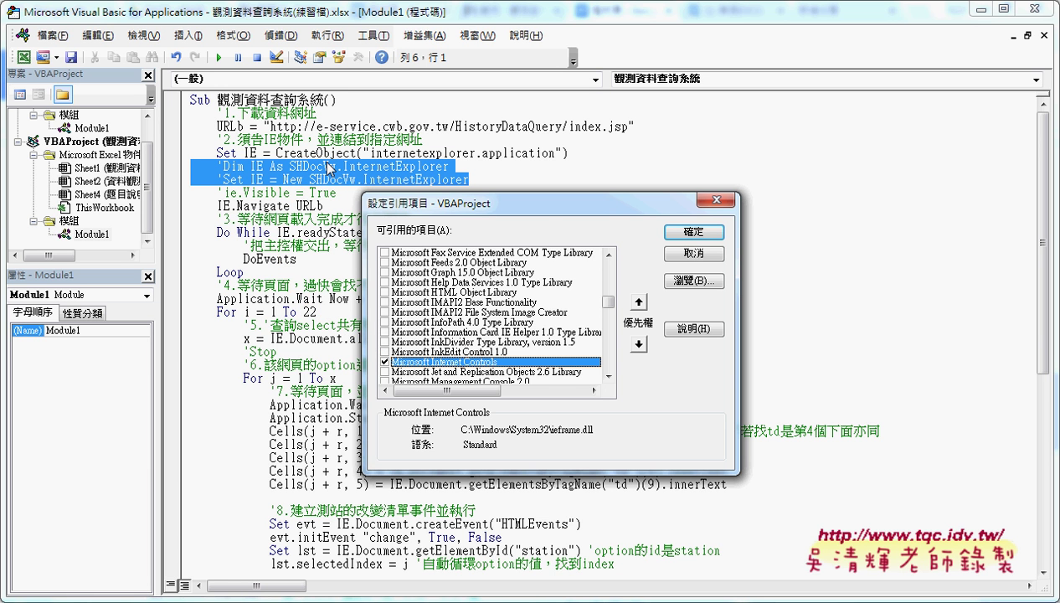
Step: Confirm the References dialog with OK and bring the VBA editor back to the front
{"action": "left_click", "coordinate": [671, 253]}
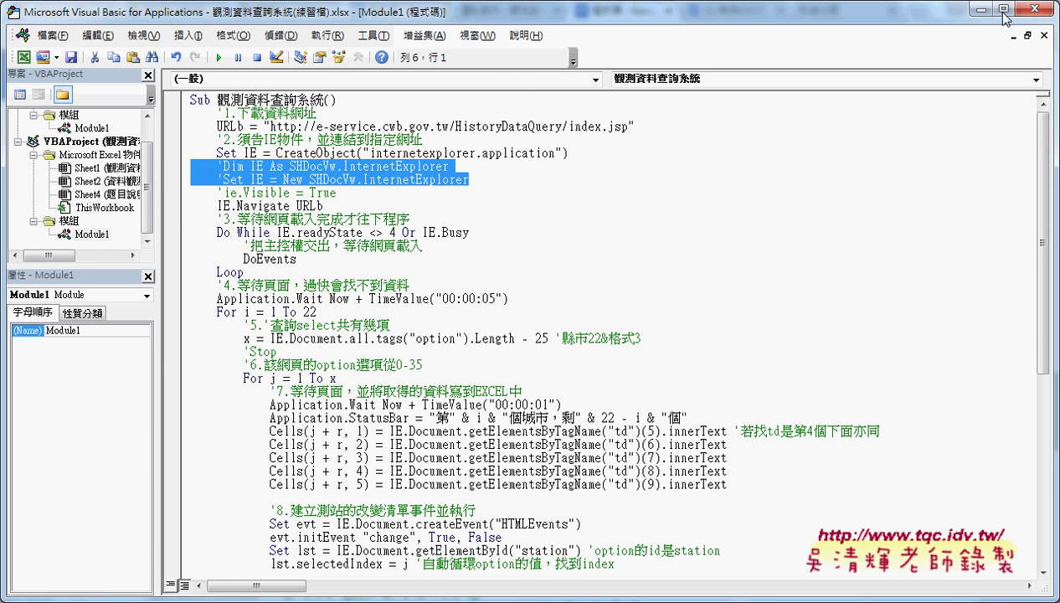
{"action": "left_click", "coordinate": [985, 10]}
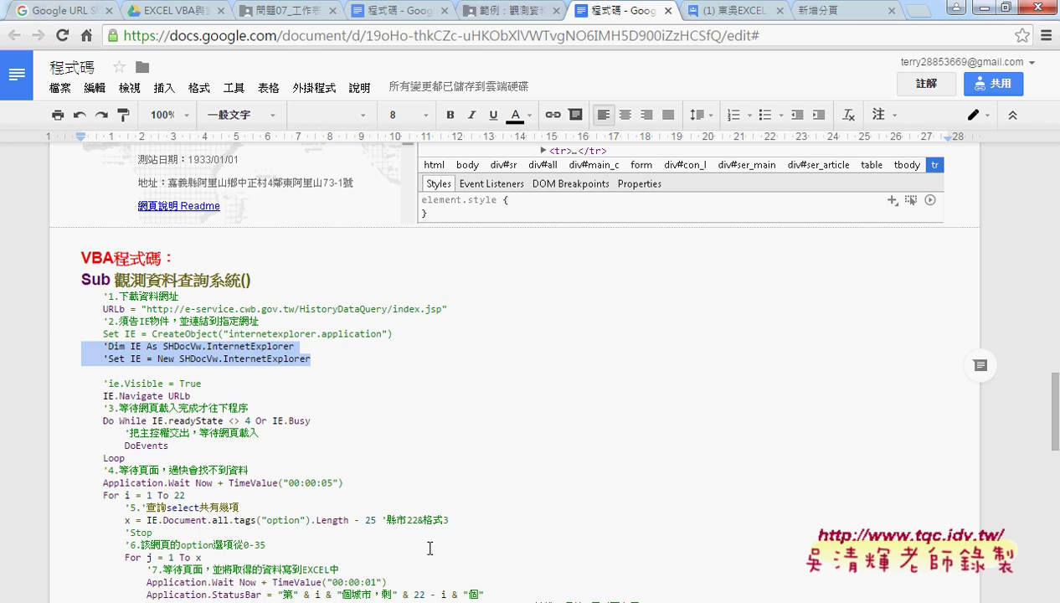
{"action": "mouse_move", "coordinate": [367, 575]}
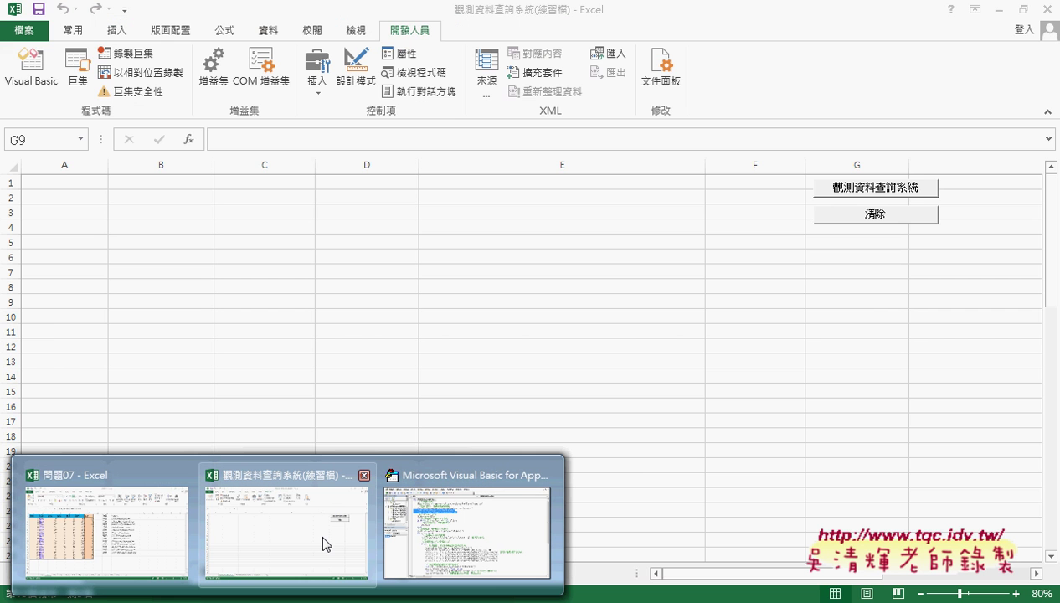
{"action": "left_click", "coordinate": [467, 528]}
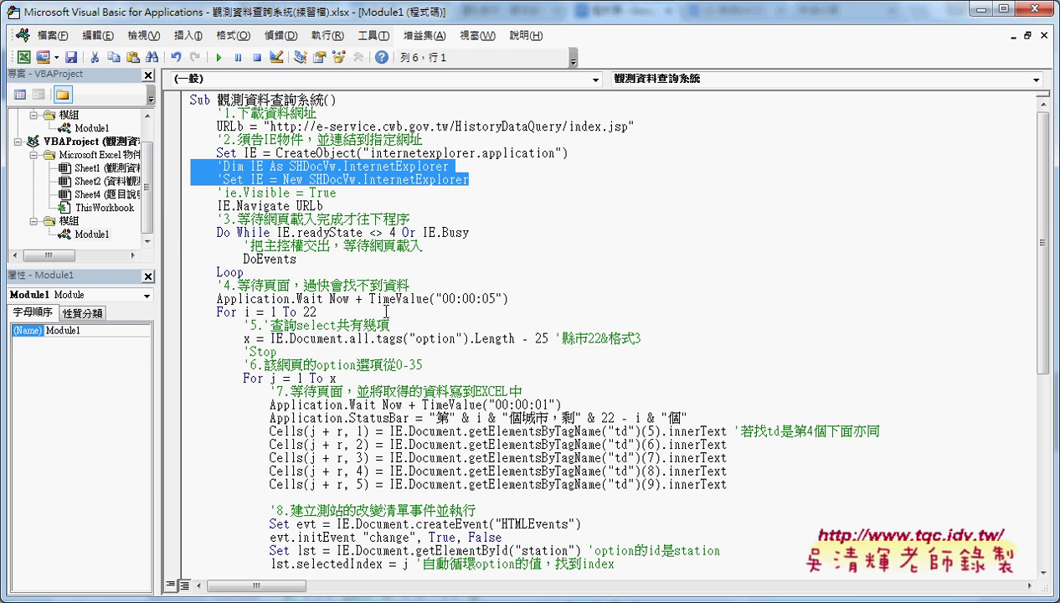
Step: Highlight the query and 清除 Sub procedures, then close the editor and select cell E7
{"action": "left_click_drag", "start_coordinate": [126, 268], "coordinate": [126, 377]}
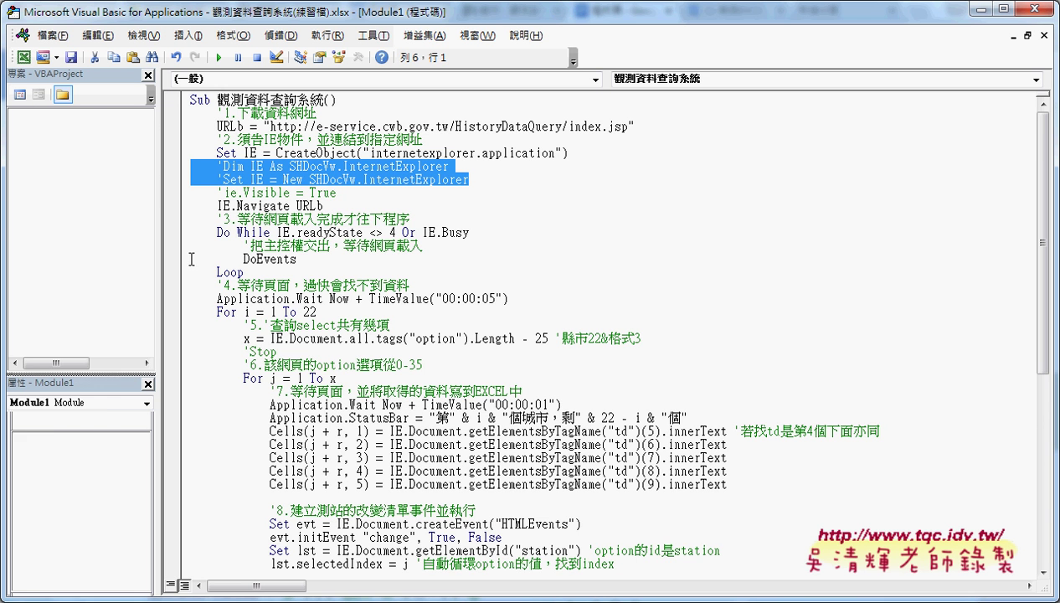
{"action": "left_click_drag", "start_coordinate": [201, 102], "coordinate": [302, 479]}
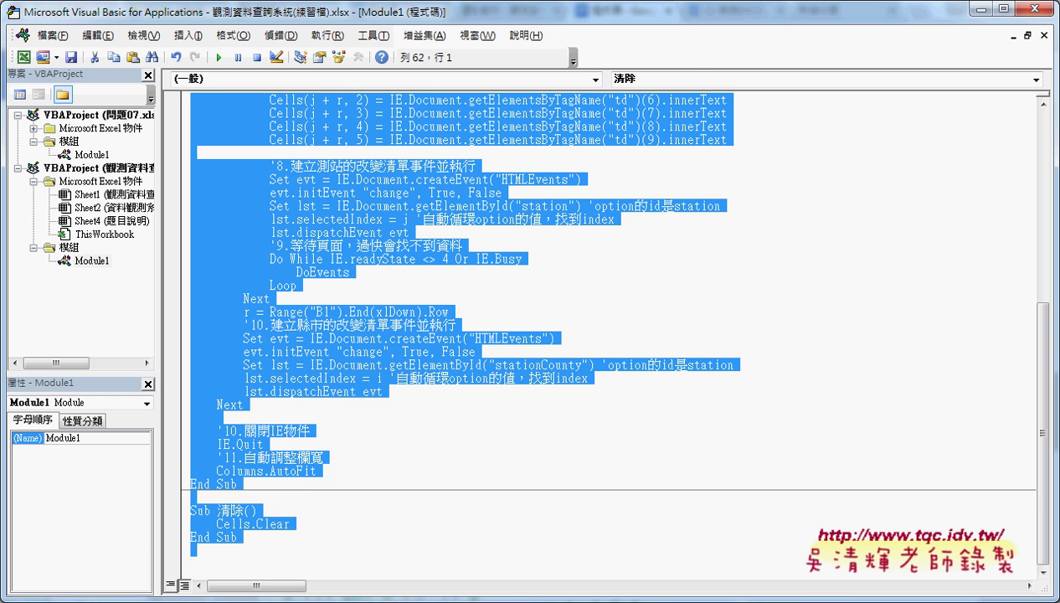
{"action": "left_click_drag", "start_coordinate": [243, 537], "coordinate": [188, 513]}
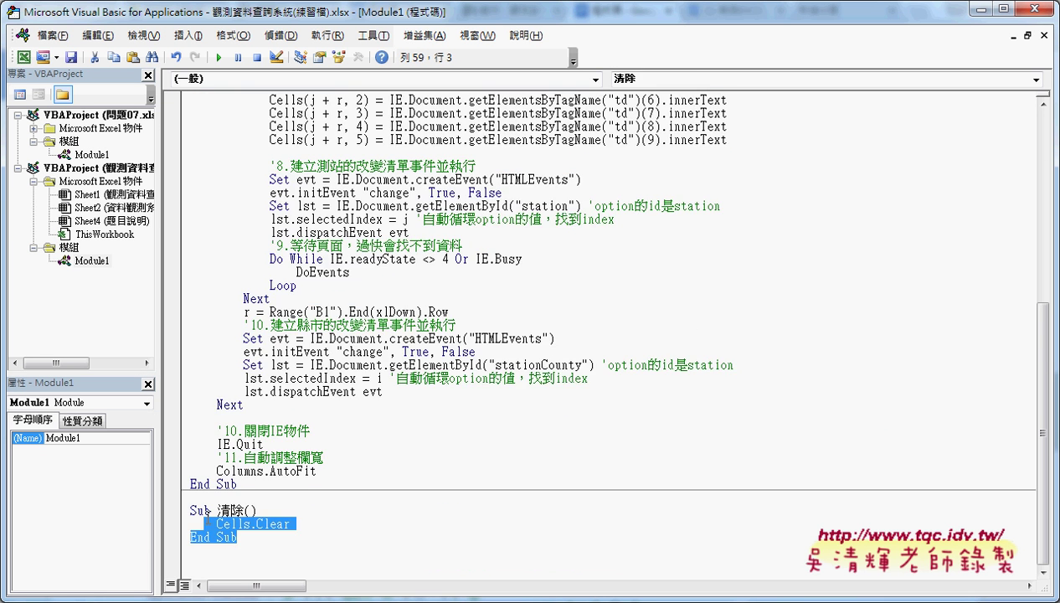
{"action": "scroll", "coordinate": [190, 519], "scroll_direction": "up", "scroll_amount": 5}
{"action": "scroll", "coordinate": [189, 519], "scroll_direction": "up", "scroll_amount": 2}
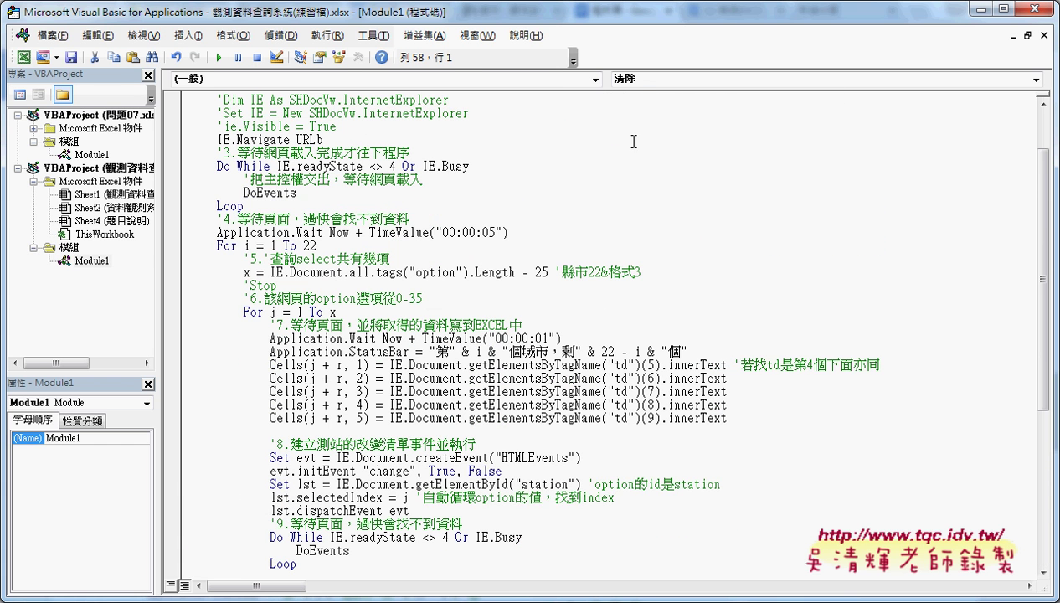
{"action": "left_click", "coordinate": [1038, 9]}
{"action": "left_click", "coordinate": [647, 274]}
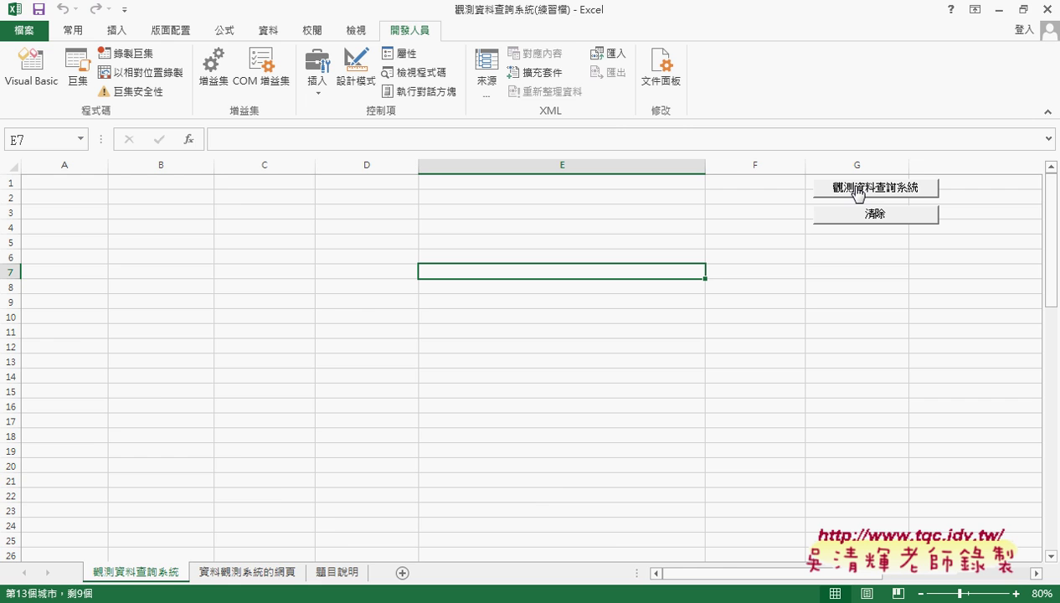
Step: Open the CODiS query page from the link in the Google Doc in a new tab
{"action": "scroll", "coordinate": [471, 430], "scroll_direction": "up", "scroll_amount": 1}
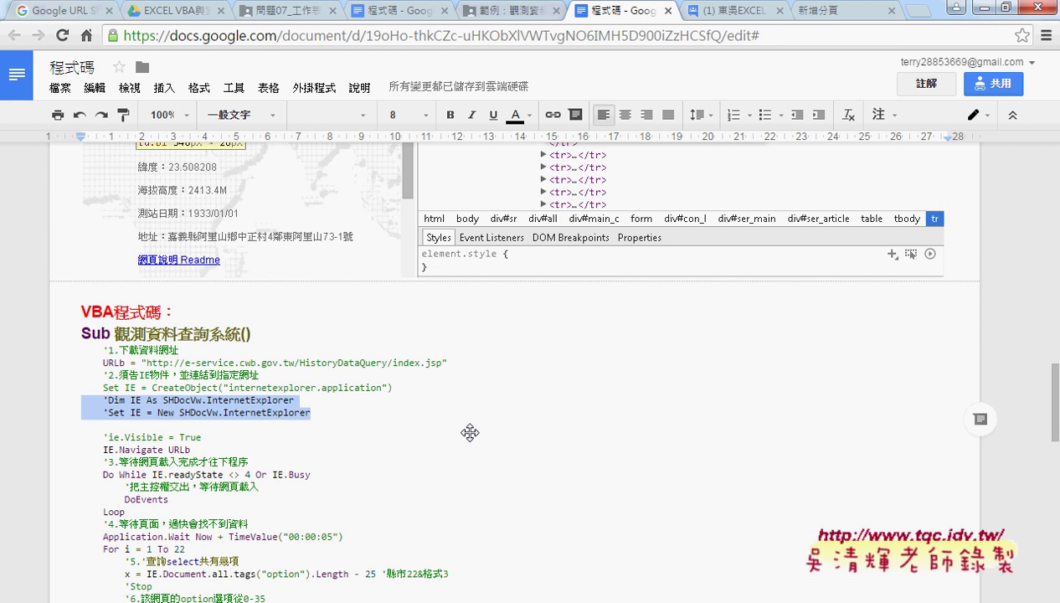
{"action": "scroll", "coordinate": [444, 411], "scroll_direction": "up", "scroll_amount": 10}
{"action": "scroll", "coordinate": [422, 389], "scroll_direction": "up", "scroll_amount": 5}
{"action": "left_click", "coordinate": [415, 214]}
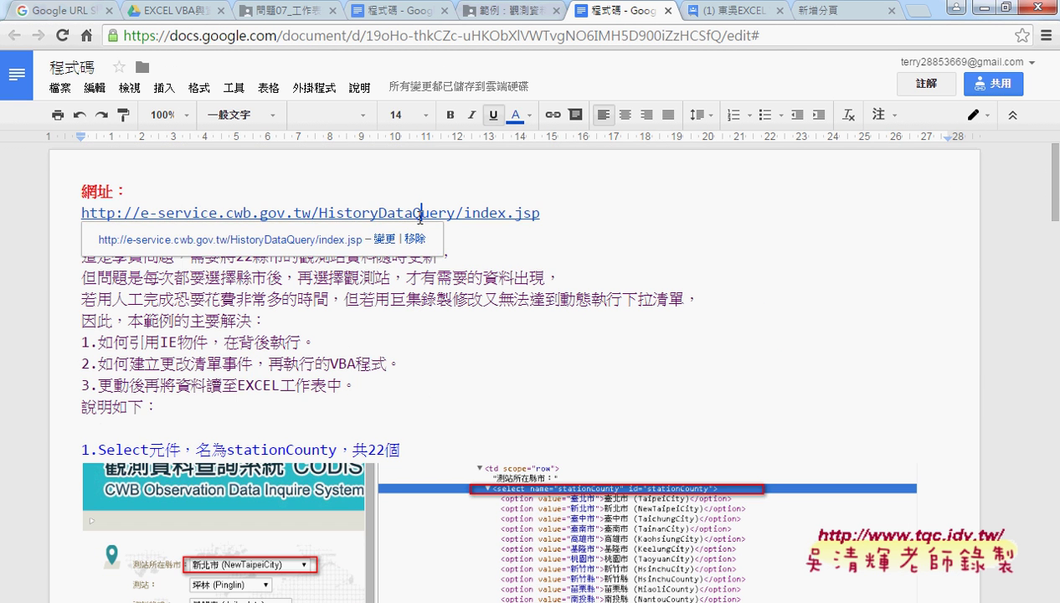
{"action": "left_click", "coordinate": [335, 240]}
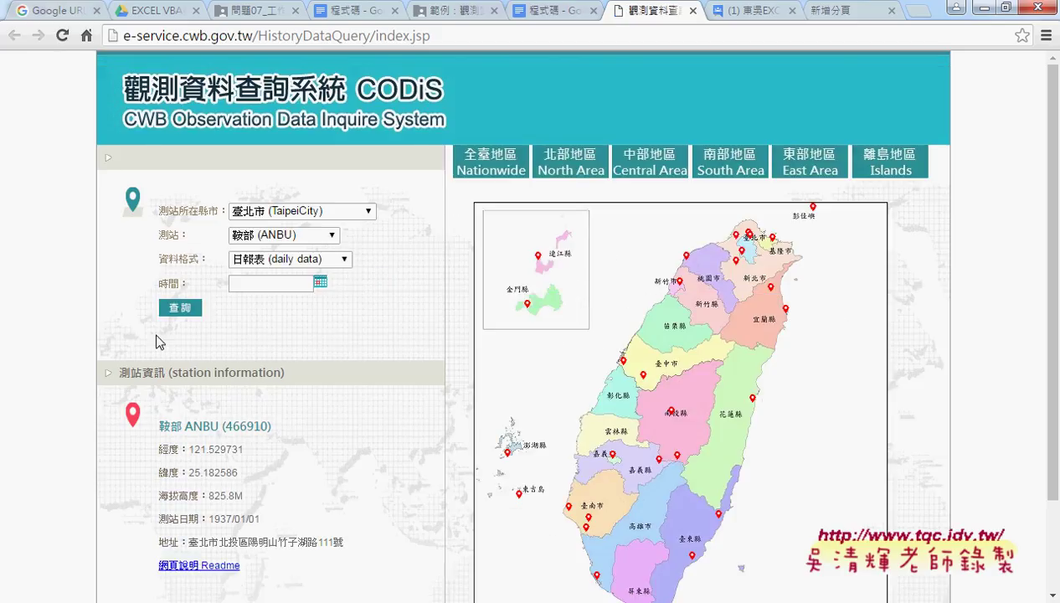
Step: Choose city 臺北市 and station 竹子湖 (ZHUZIHU) on the query page
{"action": "left_click", "coordinate": [283, 213]}
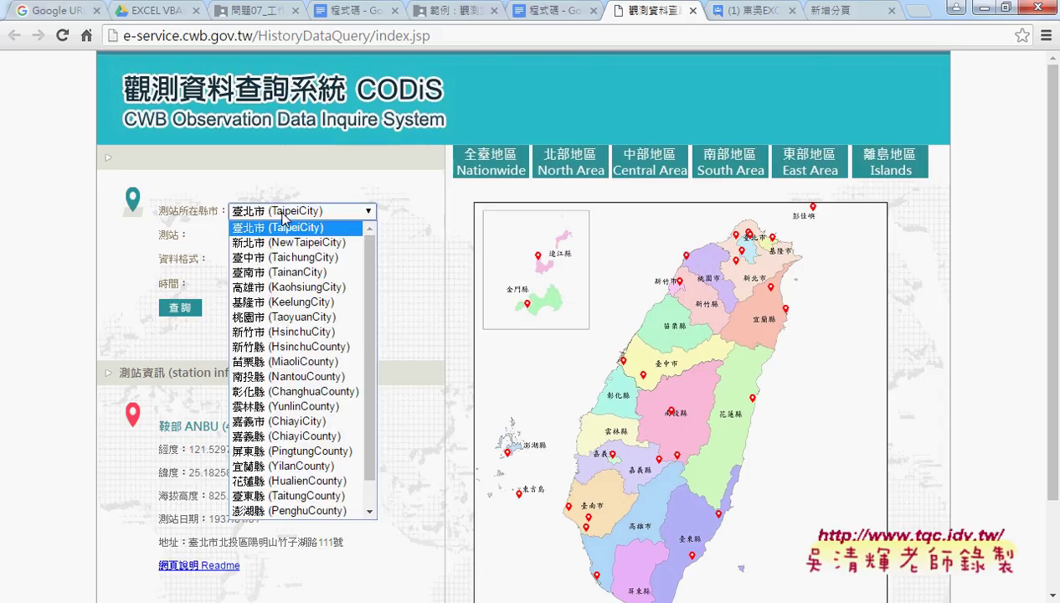
{"action": "left_click", "coordinate": [283, 216]}
{"action": "left_click", "coordinate": [281, 235]}
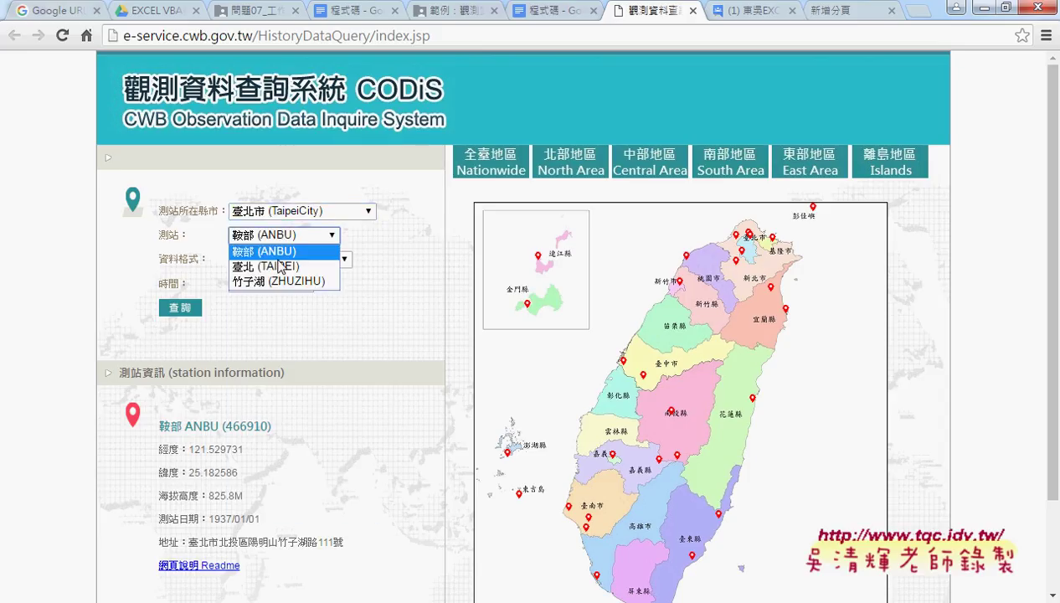
{"action": "left_click", "coordinate": [279, 267]}
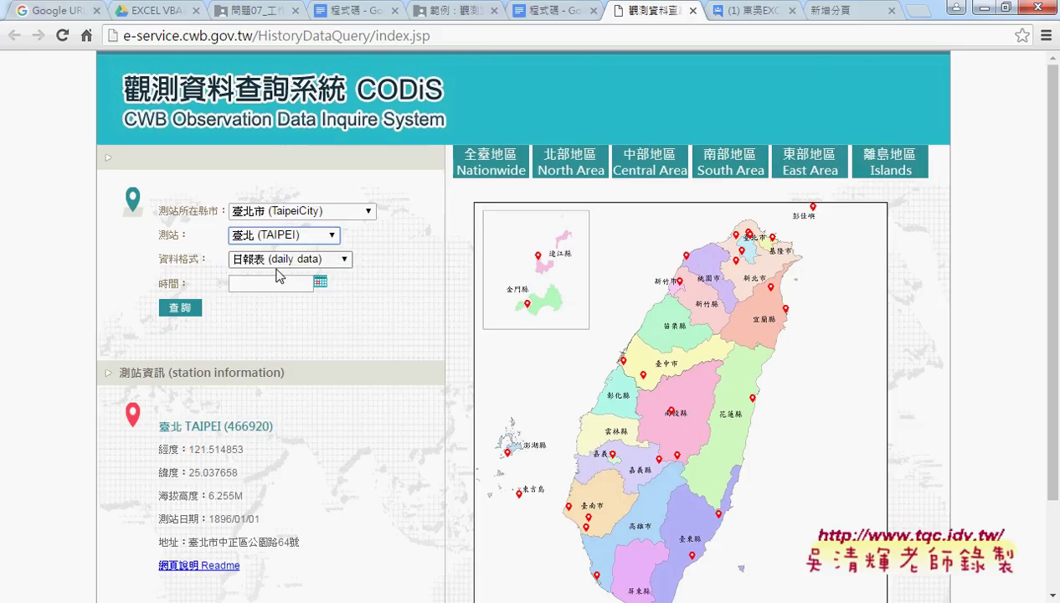
{"action": "left_click", "coordinate": [297, 237]}
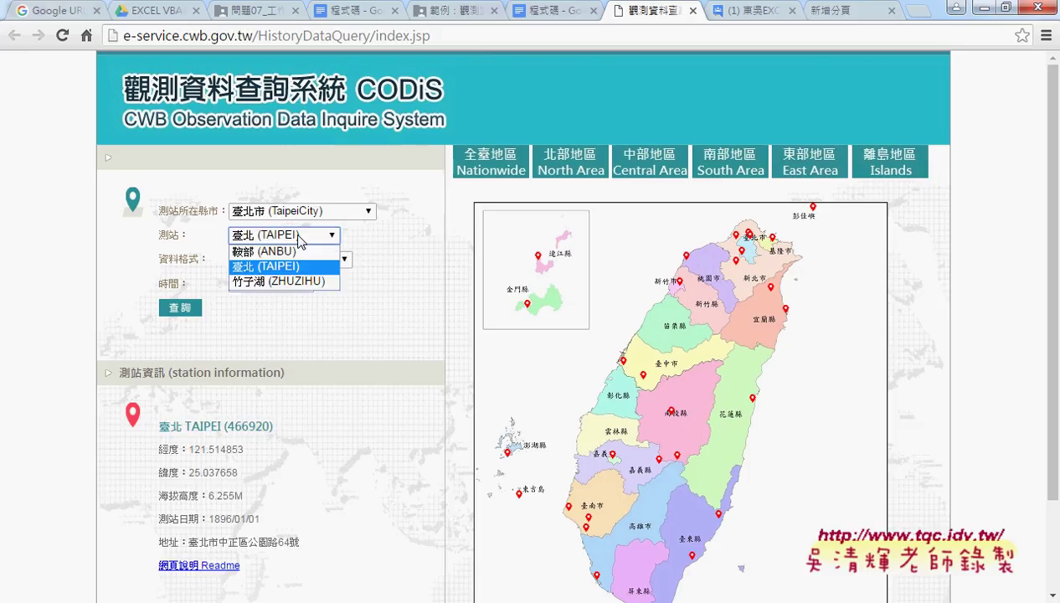
{"action": "left_click", "coordinate": [293, 283]}
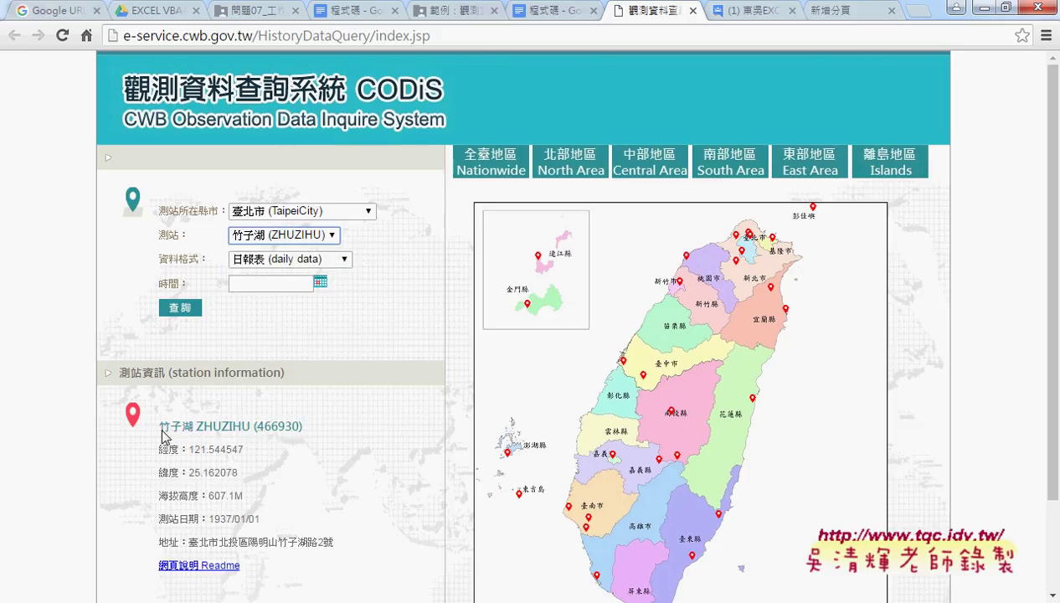
Step: Back in Excel, go over output cells A1 to E1 and run the 觀測資料查詢系統 macro button
{"action": "left_click", "coordinate": [980, 7]}
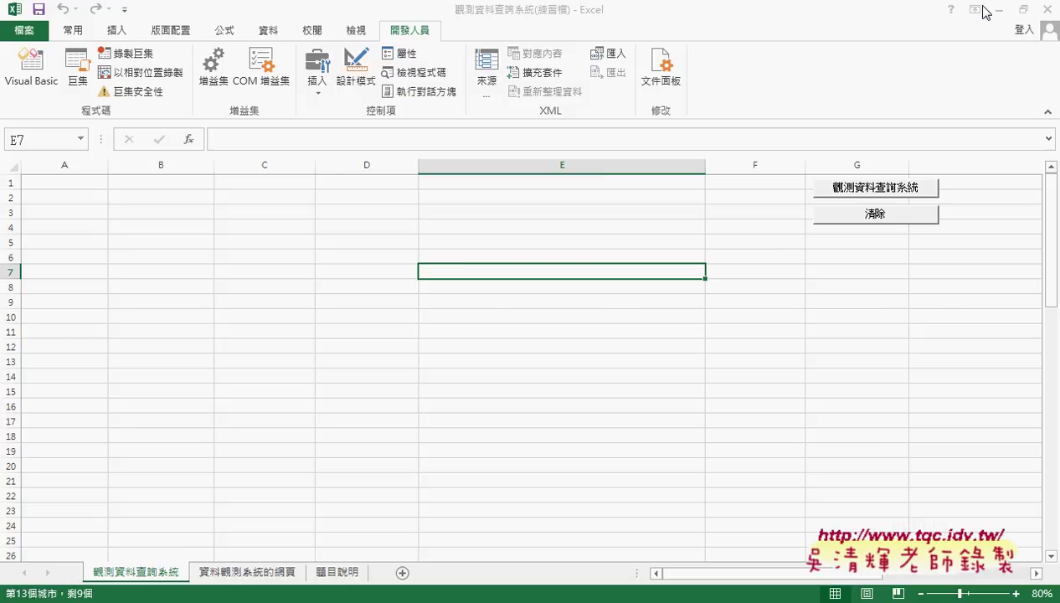
{"action": "left_click", "coordinate": [69, 180]}
{"action": "left_click", "coordinate": [168, 181]}
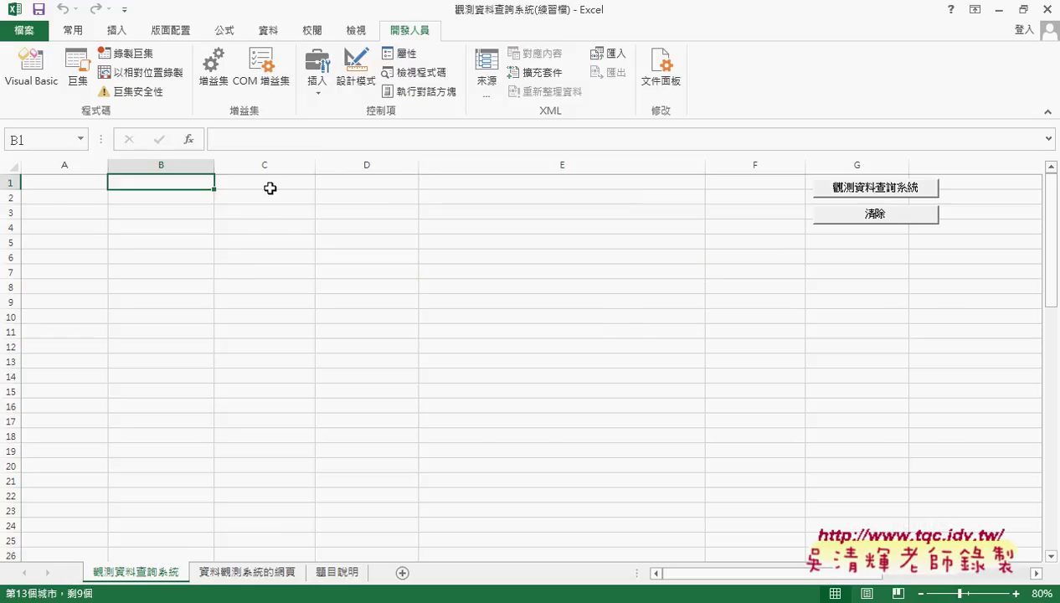
{"action": "left_click", "coordinate": [270, 188]}
{"action": "left_click", "coordinate": [405, 187]}
{"action": "left_click", "coordinate": [548, 182]}
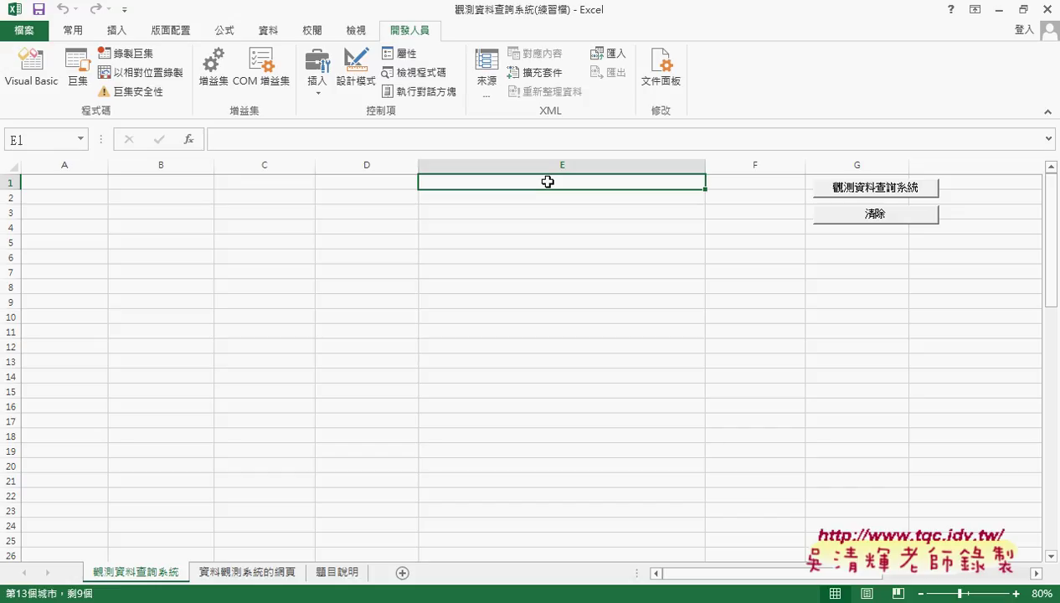
{"action": "left_click", "coordinate": [846, 193]}
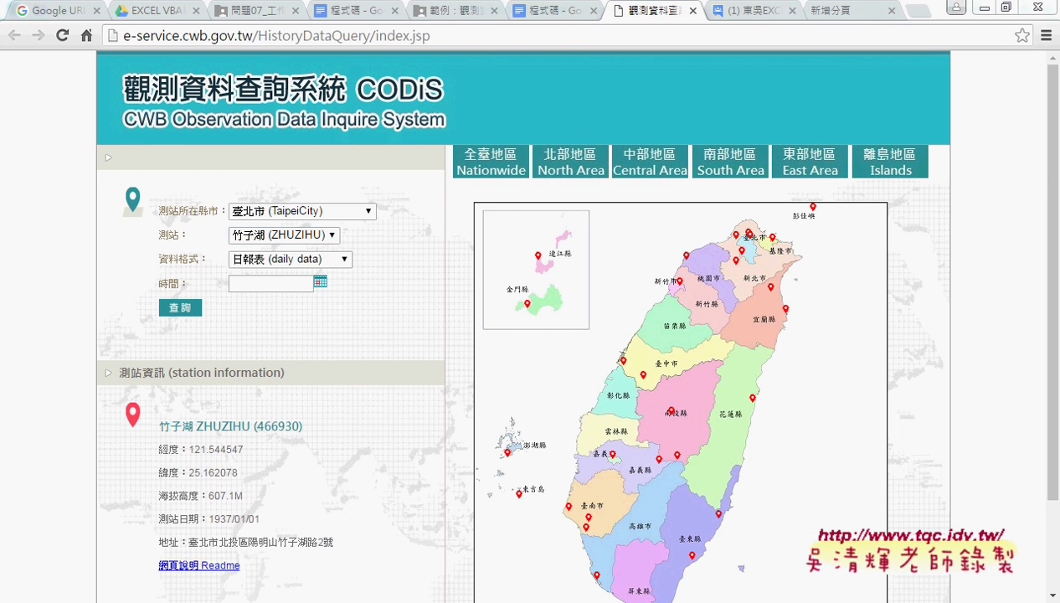
Step: Bring the 問題07 workbook to the front while the query runs in the background
{"action": "left_click", "coordinate": [171, 529]}
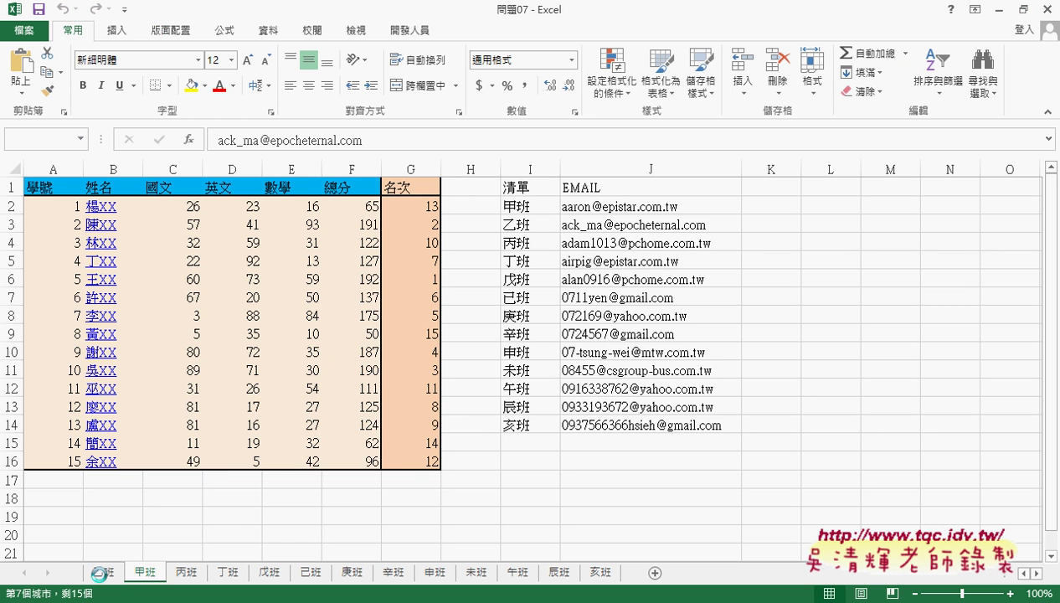